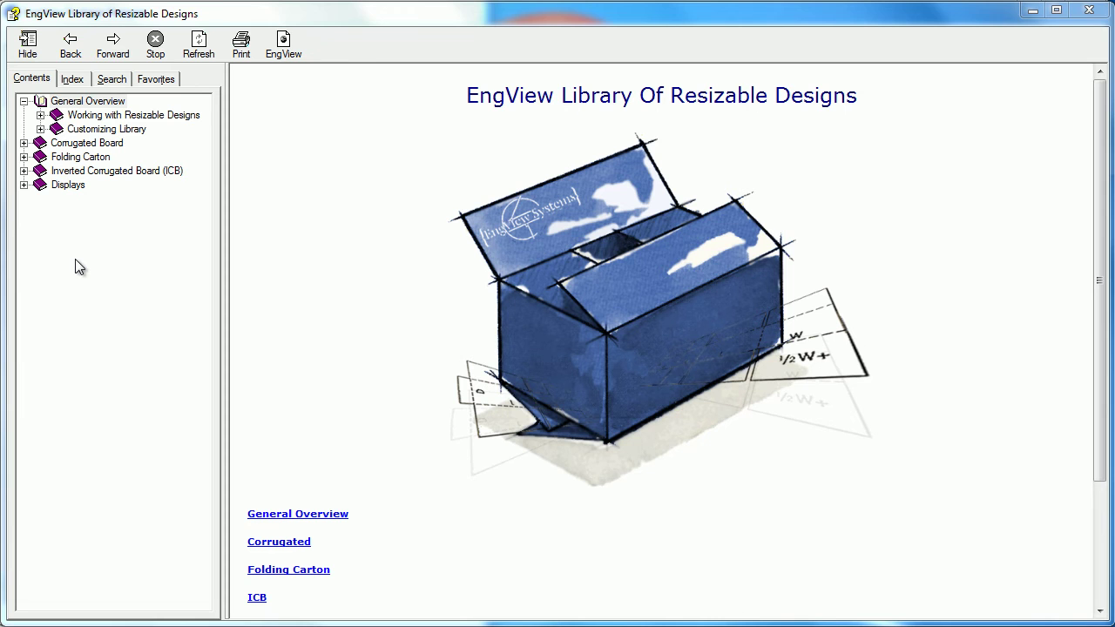
- Browse Corrugated Board > FEFCO > 0200 to the 0201 RSC page and send it to Package Designer
{"action": "left_click", "coordinate": [24, 144]}
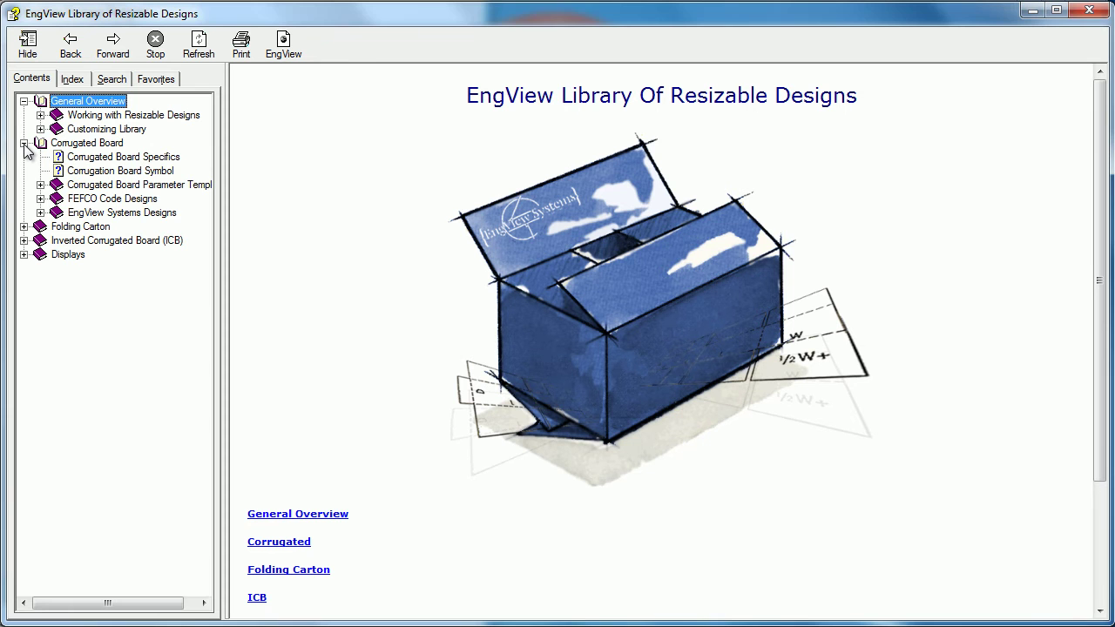
{"action": "left_click", "coordinate": [40, 199]}
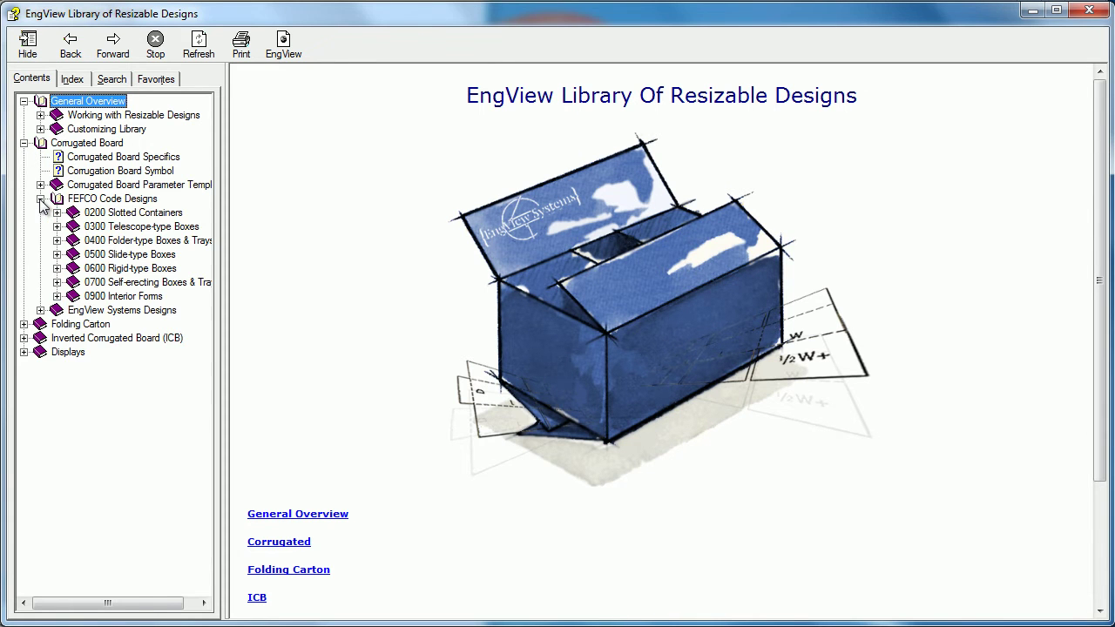
{"action": "left_click", "coordinate": [144, 215]}
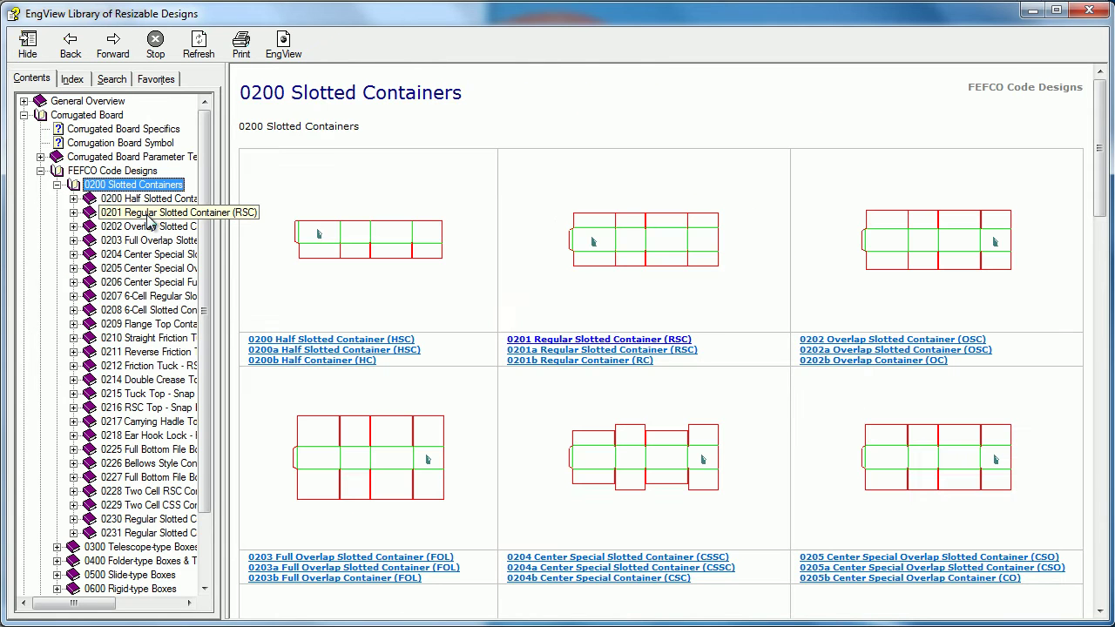
{"action": "left_click", "coordinate": [582, 340]}
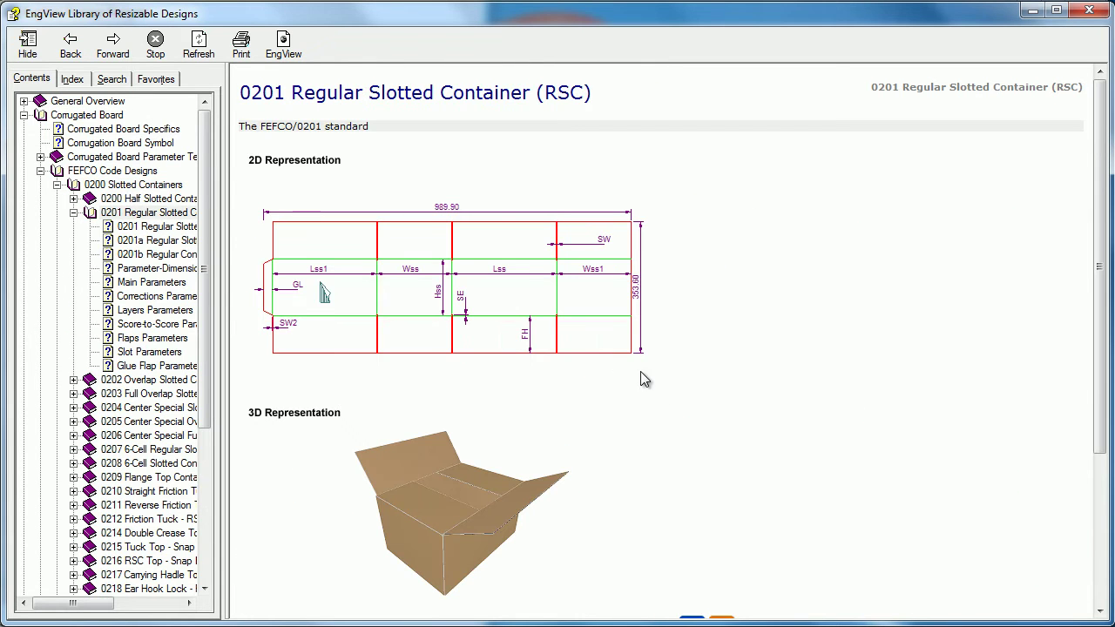
{"action": "scroll", "coordinate": [1102, 610], "scroll_direction": "down", "scroll_amount": 2}
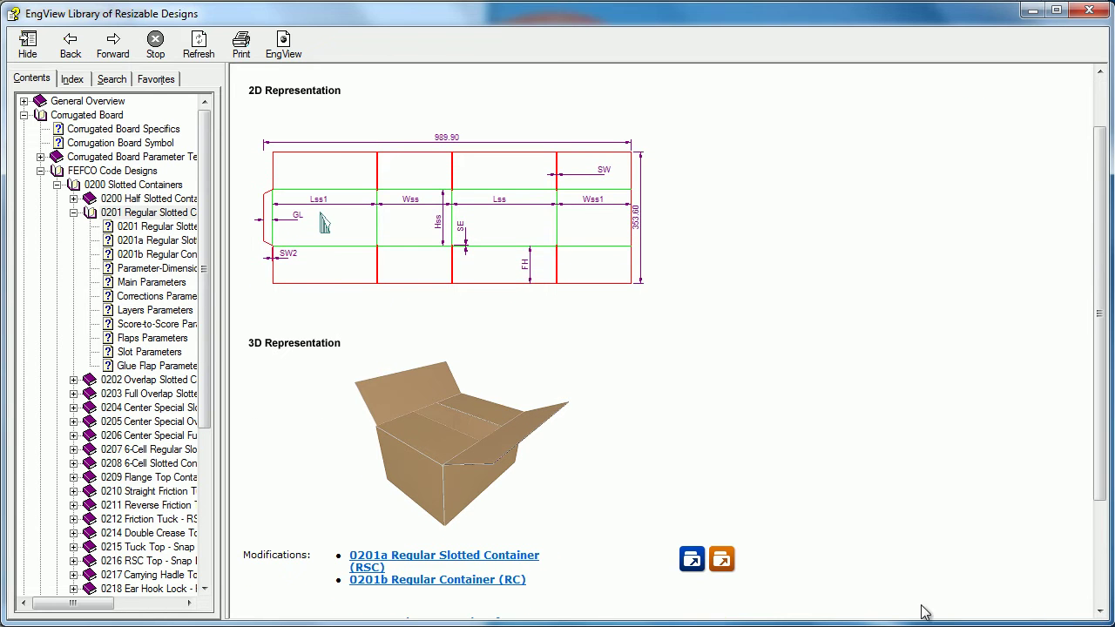
{"action": "left_click", "coordinate": [693, 564]}
- Open the downloaded 0201 design and change the 3D presenter's board material to B Flute
{"action": "left_click", "coordinate": [584, 197]}
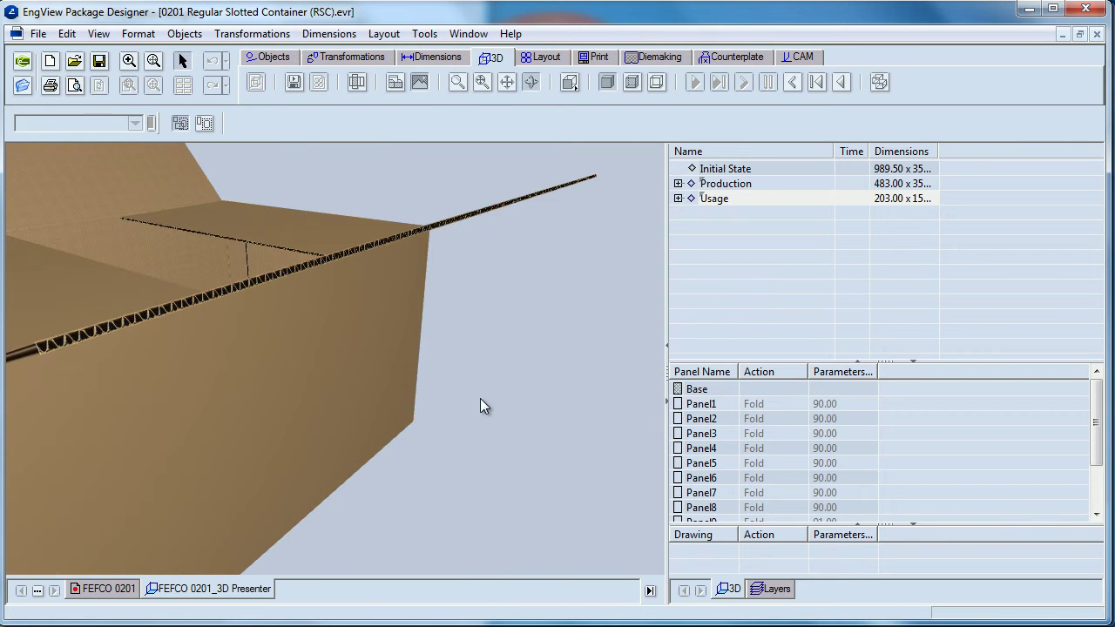
{"action": "right_click", "coordinate": [243, 590]}
{"action": "left_click", "coordinate": [292, 575]}
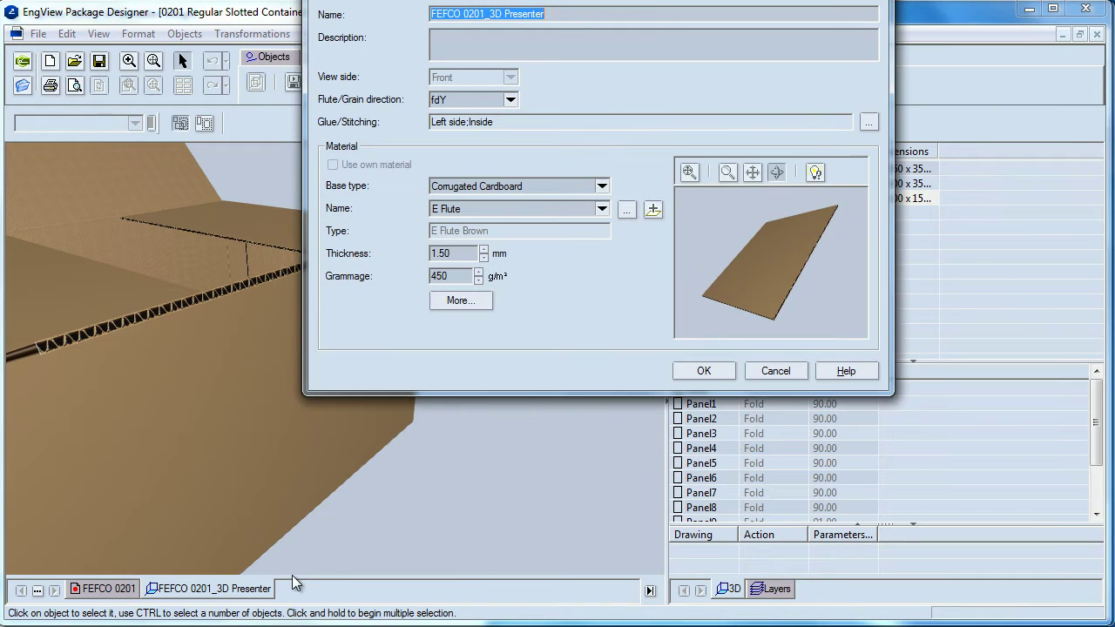
{"action": "left_click", "coordinate": [567, 209]}
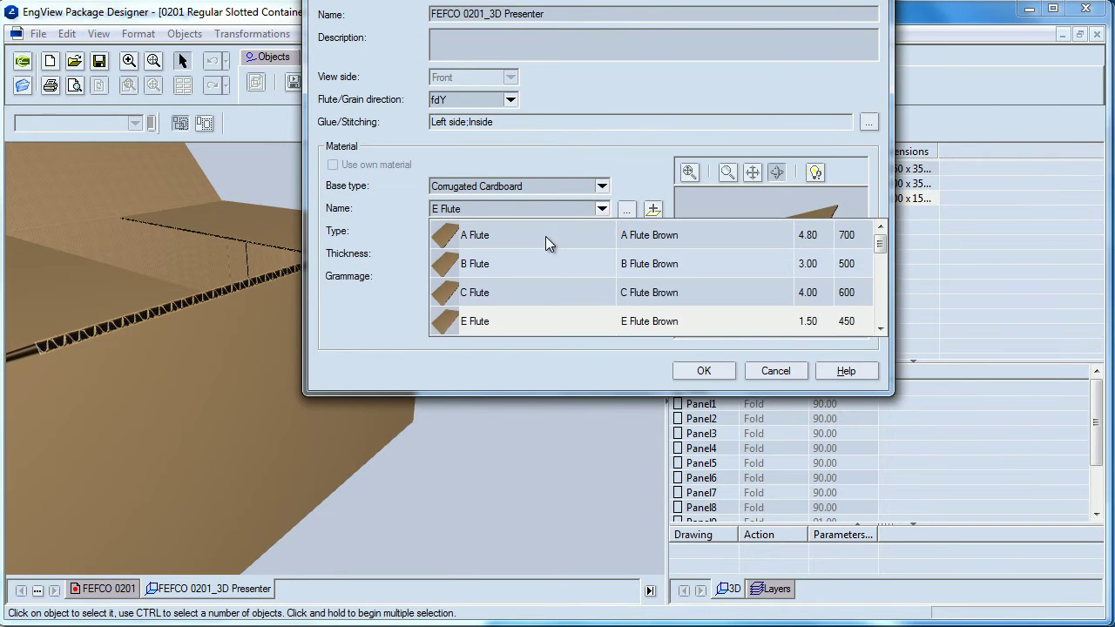
{"action": "left_click", "coordinate": [482, 264]}
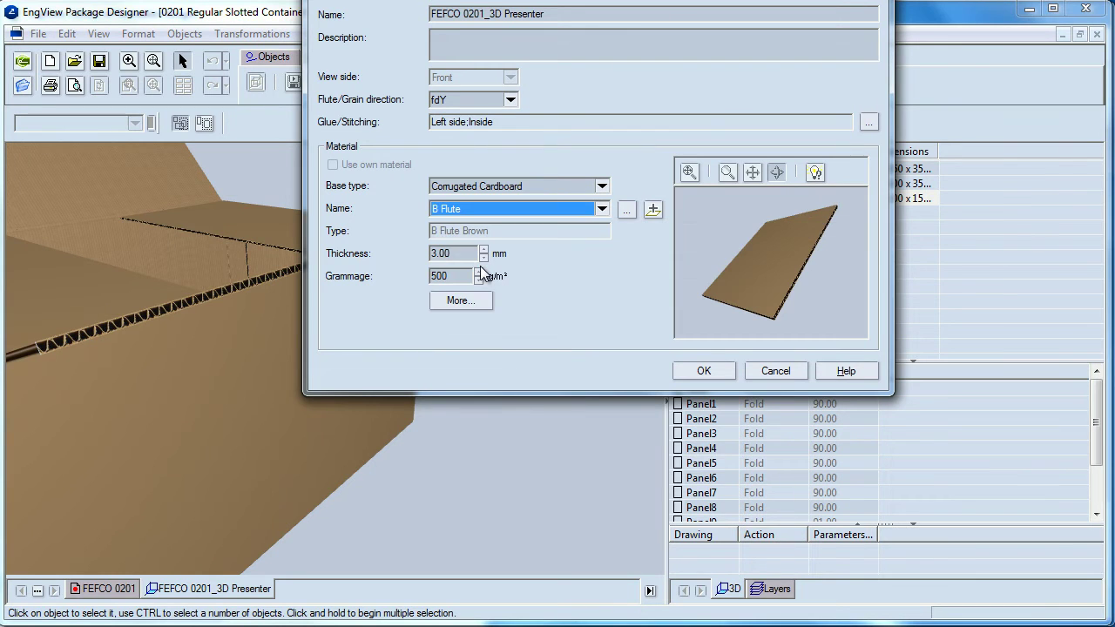
{"action": "left_click", "coordinate": [702, 371]}
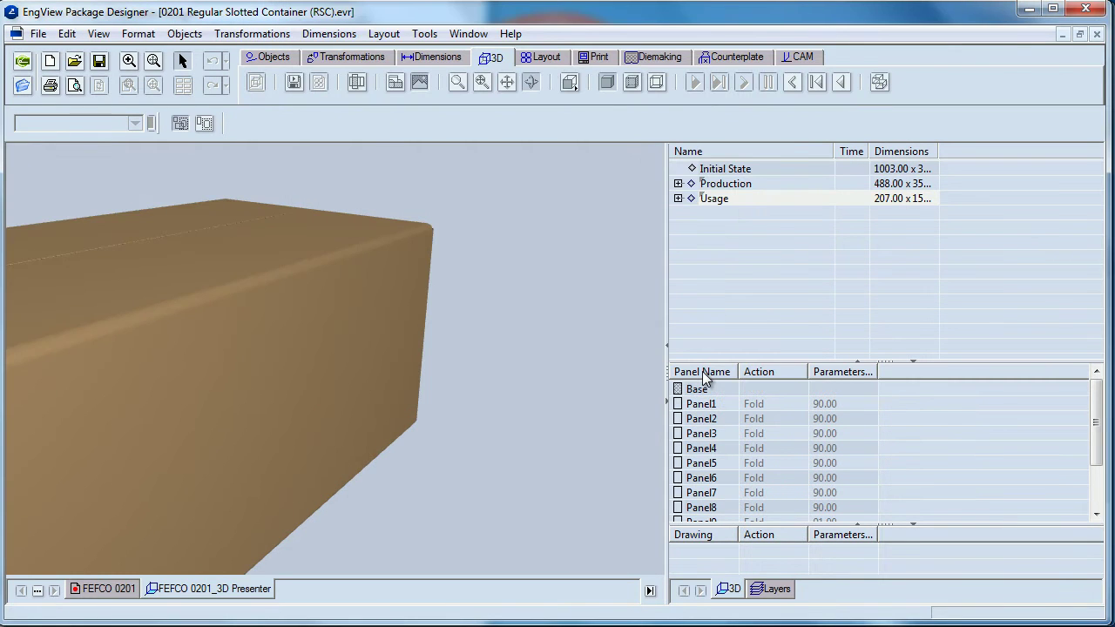
- Show the box as its flat Initial State blank, oriented to face its panels
{"action": "scroll", "coordinate": [559, 323], "scroll_direction": "down", "scroll_amount": 5}
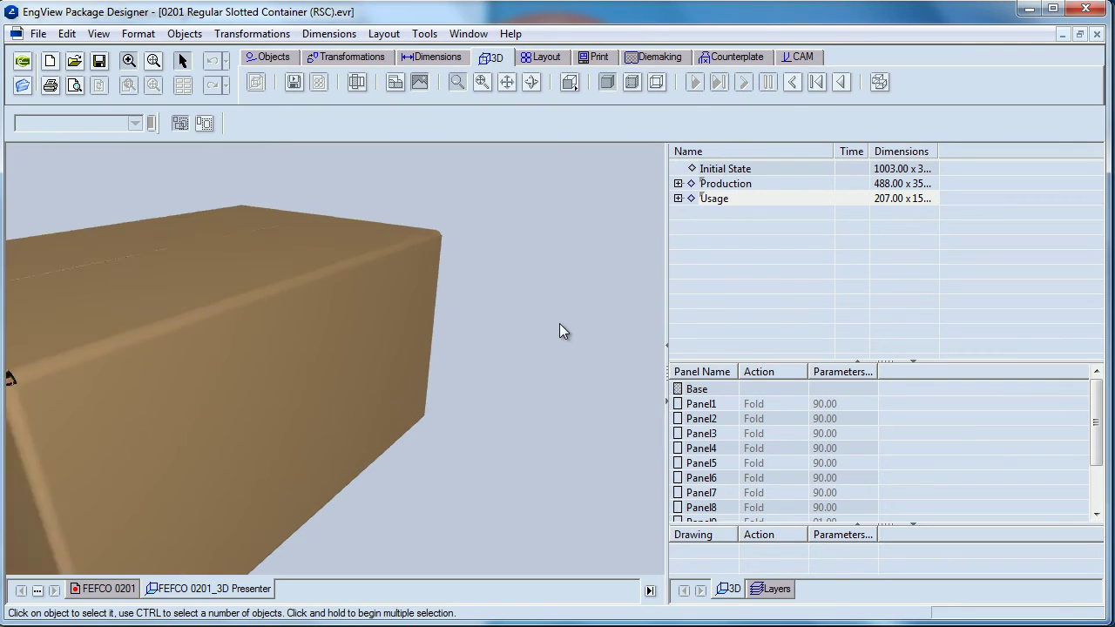
{"action": "scroll", "coordinate": [560, 331], "scroll_direction": "down", "scroll_amount": 2}
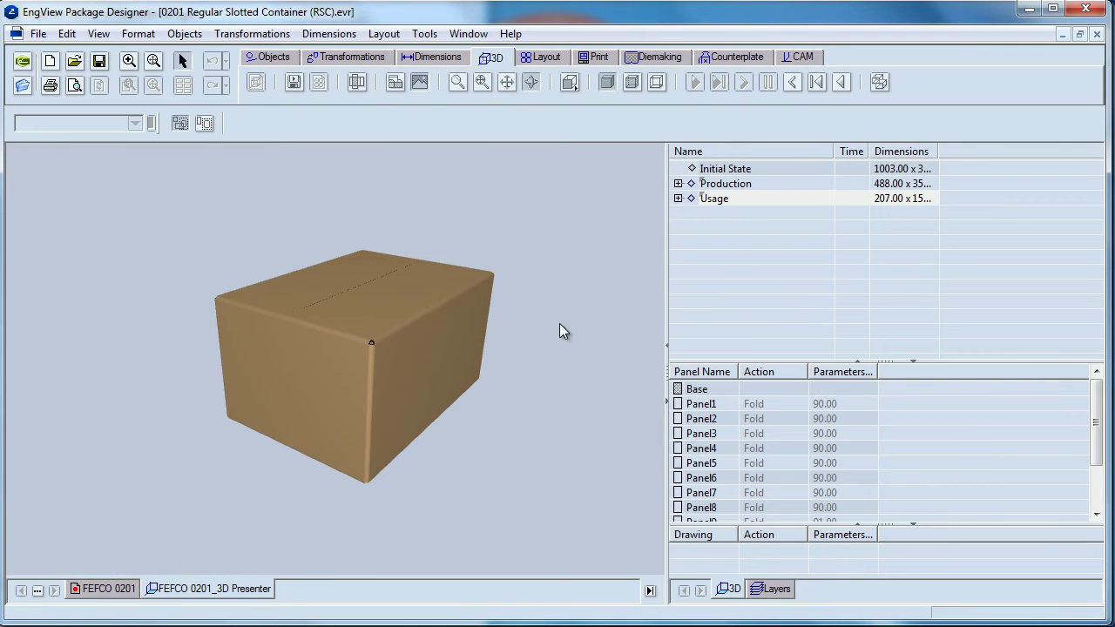
{"action": "left_click", "coordinate": [713, 170]}
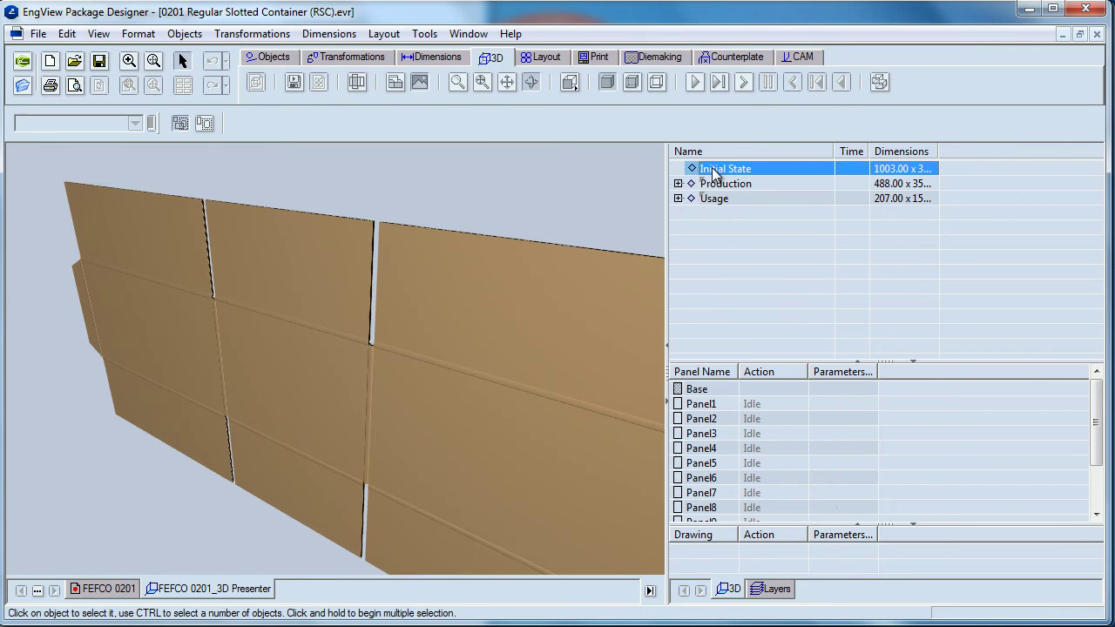
{"action": "mouse_move", "coordinate": [591, 194]}
{"action": "left_mouse_down"}
{"action": "mouse_move", "coordinate": [560, 274]}
{"action": "mouse_move", "coordinate": [379, 435]}
{"action": "left_mouse_up"}
{"action": "scroll", "coordinate": [366, 439], "scroll_direction": "up", "scroll_amount": 3}
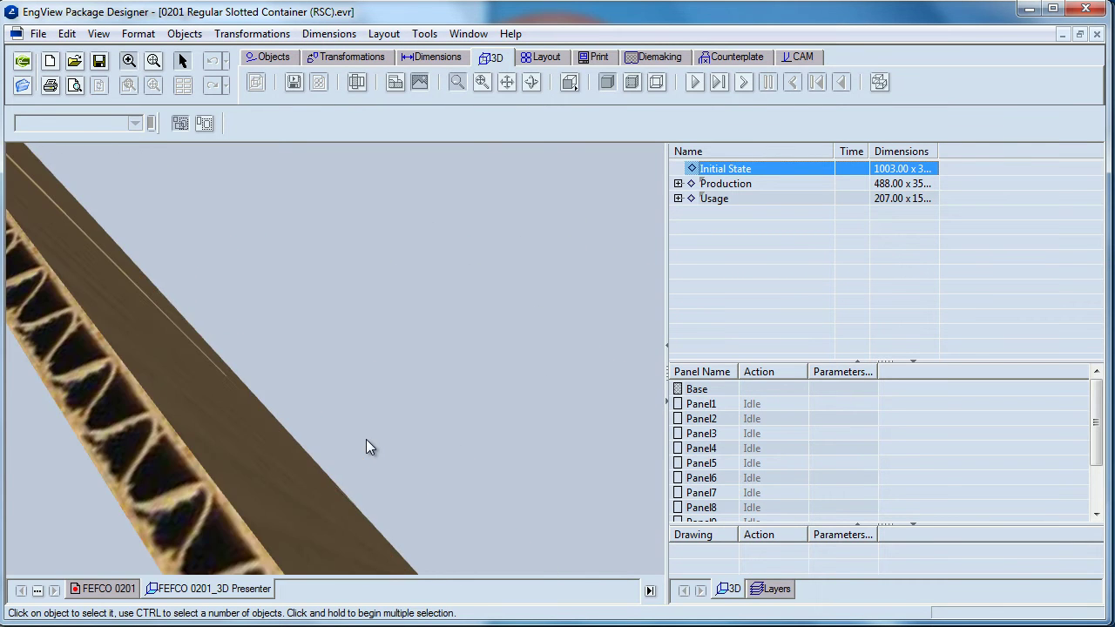
{"action": "scroll", "coordinate": [388, 425], "scroll_direction": "down", "scroll_amount": 5}
{"action": "mouse_move", "coordinate": [387, 425]}
{"action": "left_mouse_down"}
{"action": "mouse_move", "coordinate": [431, 377]}
{"action": "mouse_move", "coordinate": [511, 364]}
{"action": "left_mouse_up"}
{"action": "mouse_move", "coordinate": [540, 406]}
{"action": "left_mouse_down"}
{"action": "mouse_move", "coordinate": [487, 334]}
{"action": "mouse_move", "coordinate": [339, 298]}
{"action": "left_mouse_up"}
{"action": "scroll", "coordinate": [477, 247], "scroll_direction": "down", "scroll_amount": 3}
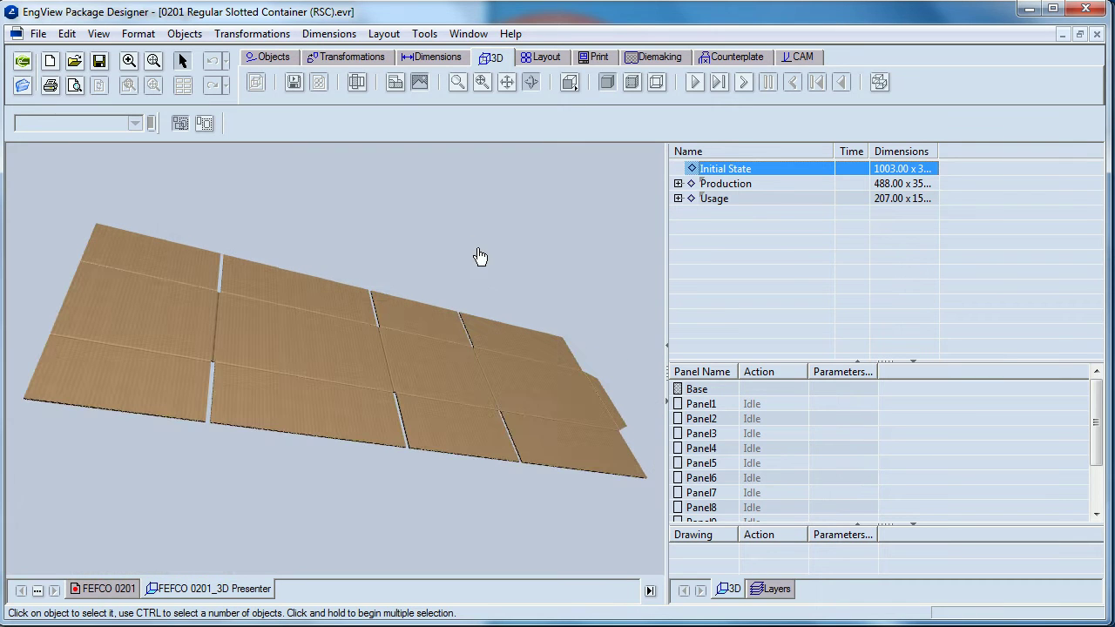
- Play the folding animation, show the Preview Shot, then close the project without saving
{"action": "left_click", "coordinate": [693, 85]}
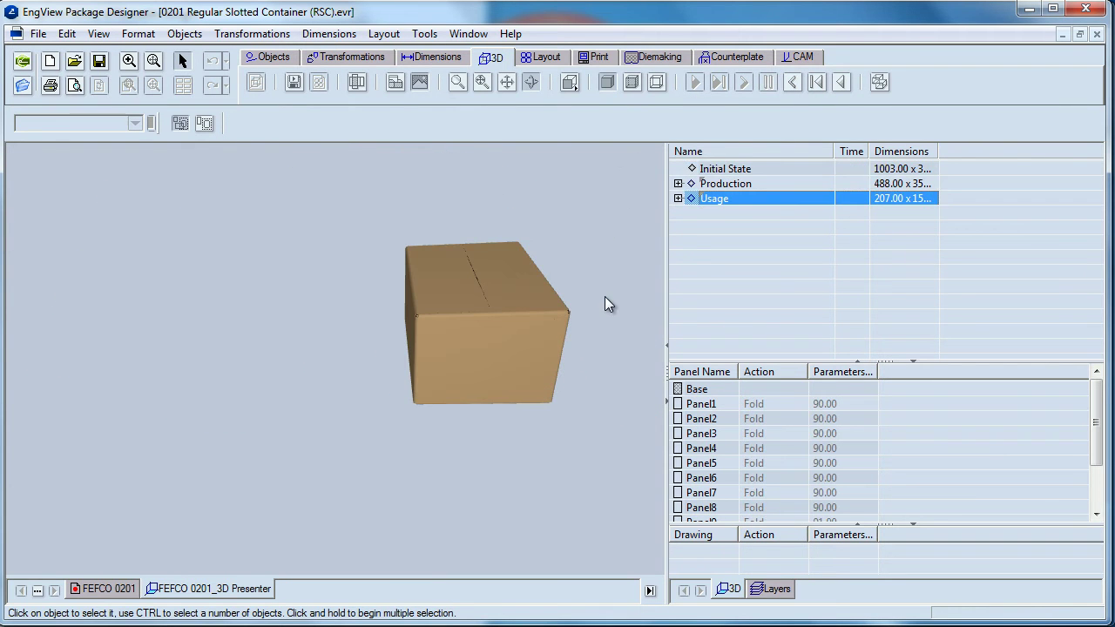
{"action": "right_click", "coordinate": [606, 297]}
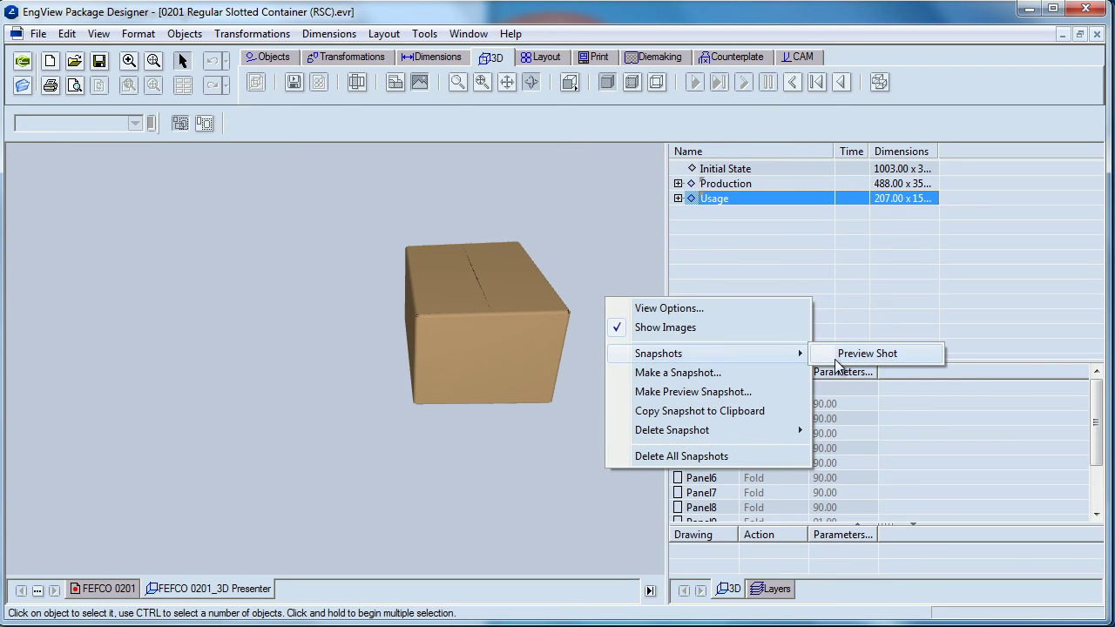
{"action": "left_click", "coordinate": [834, 354]}
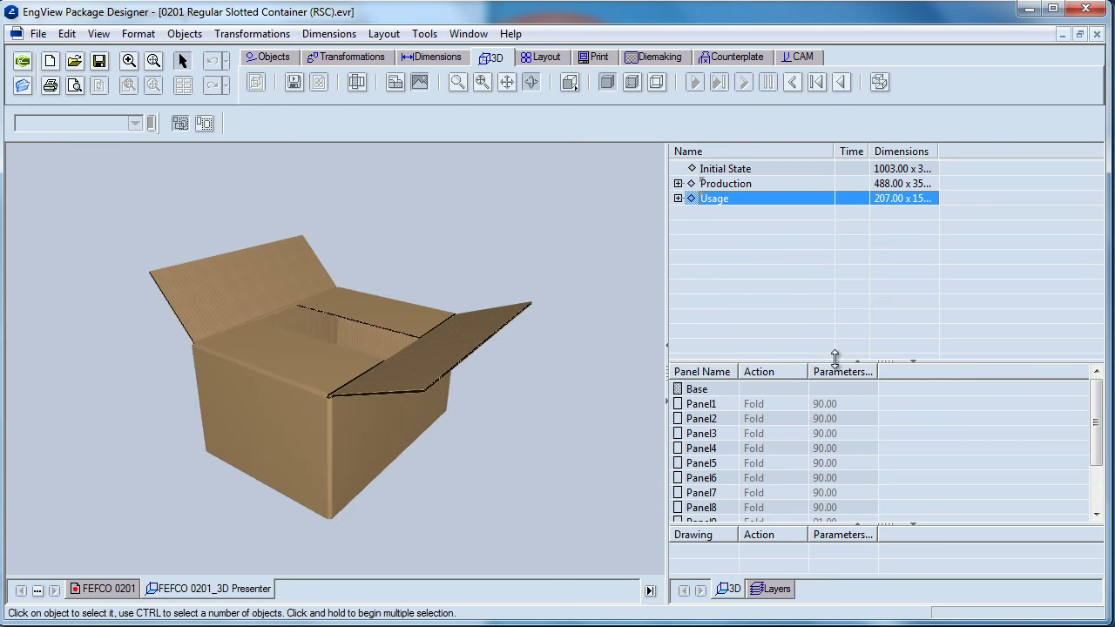
{"action": "left_click", "coordinate": [1098, 34]}
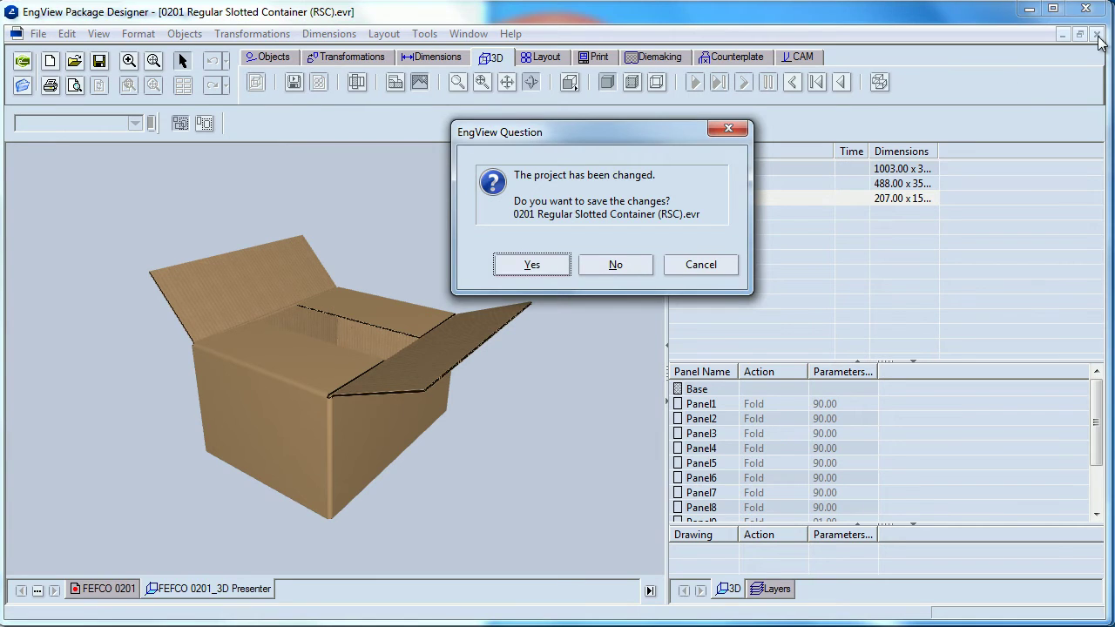
{"action": "left_click", "coordinate": [615, 264]}
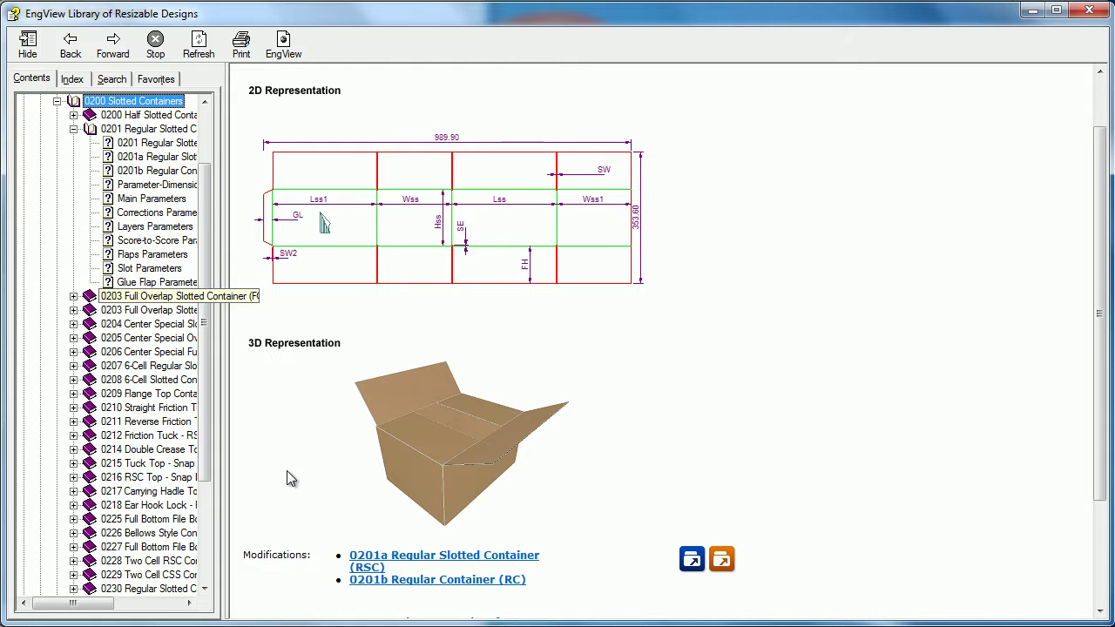
- Navigate EngView Systems Designs > EVC6 > EVC62 > EVC620 to EVC62054 and open its design file
{"action": "left_click", "coordinate": [61, 102]}
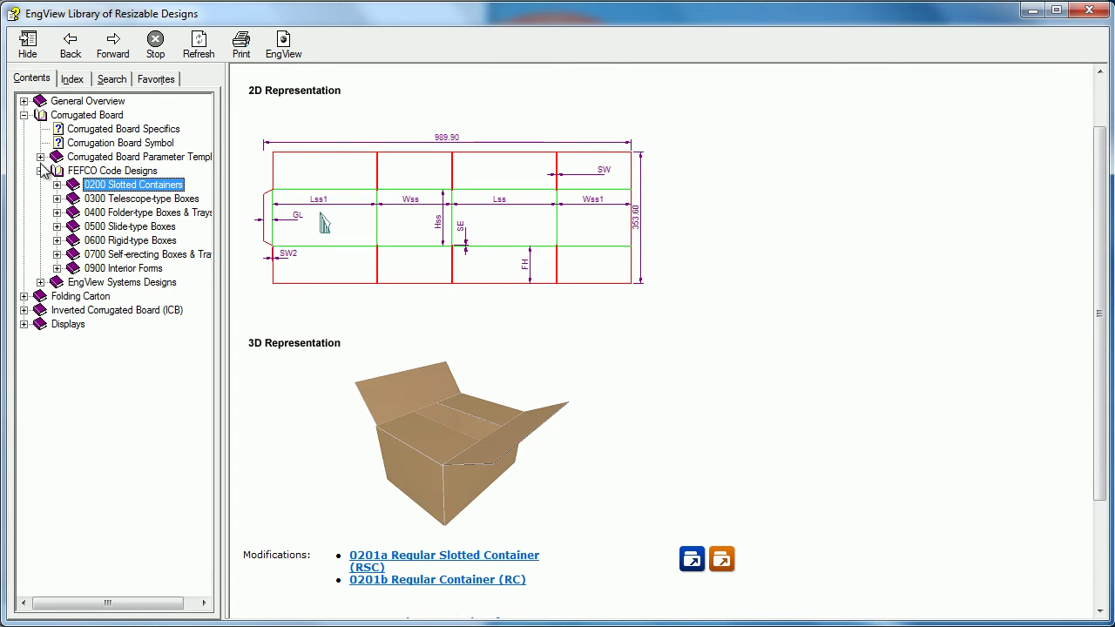
{"action": "left_click", "coordinate": [87, 286]}
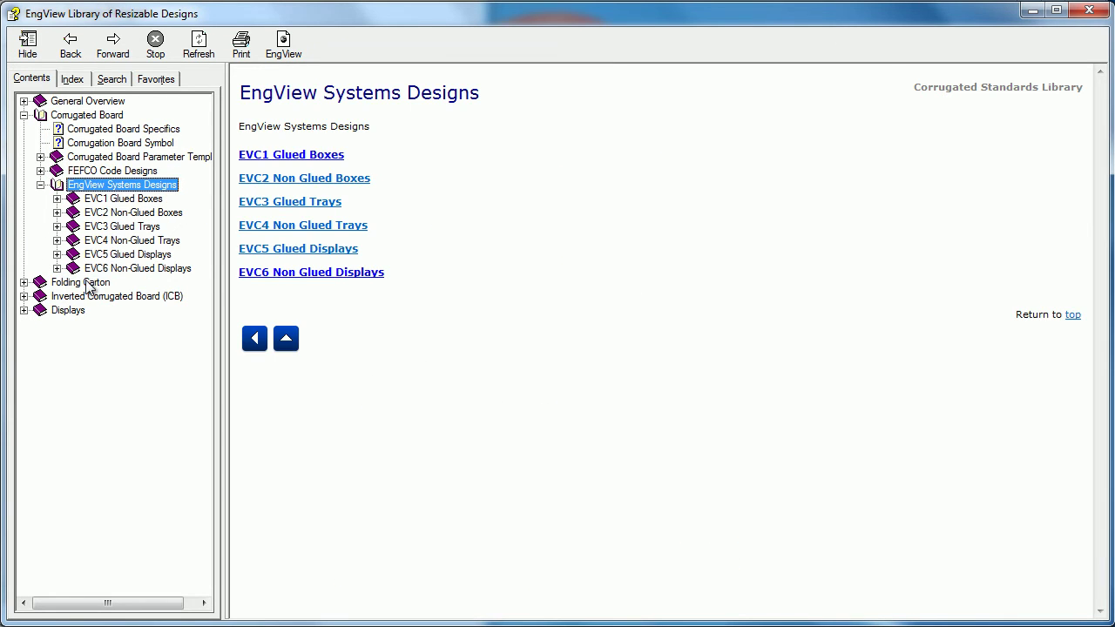
{"action": "left_click", "coordinate": [160, 271]}
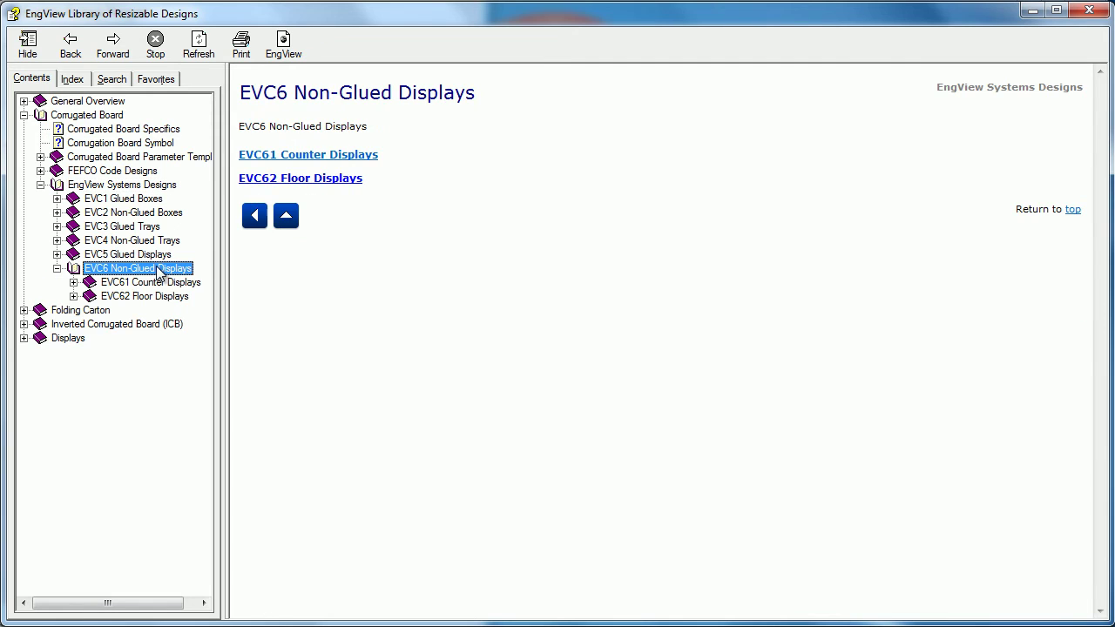
{"action": "left_click", "coordinate": [321, 179]}
{"action": "left_click", "coordinate": [356, 155]}
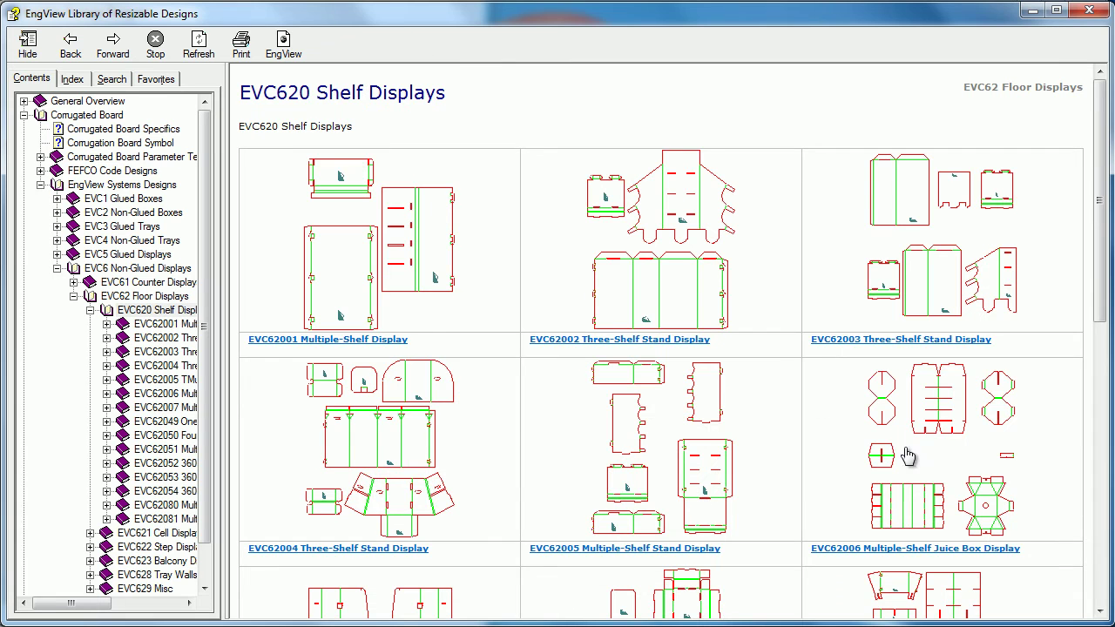
{"action": "left_click", "coordinate": [1100, 614]}
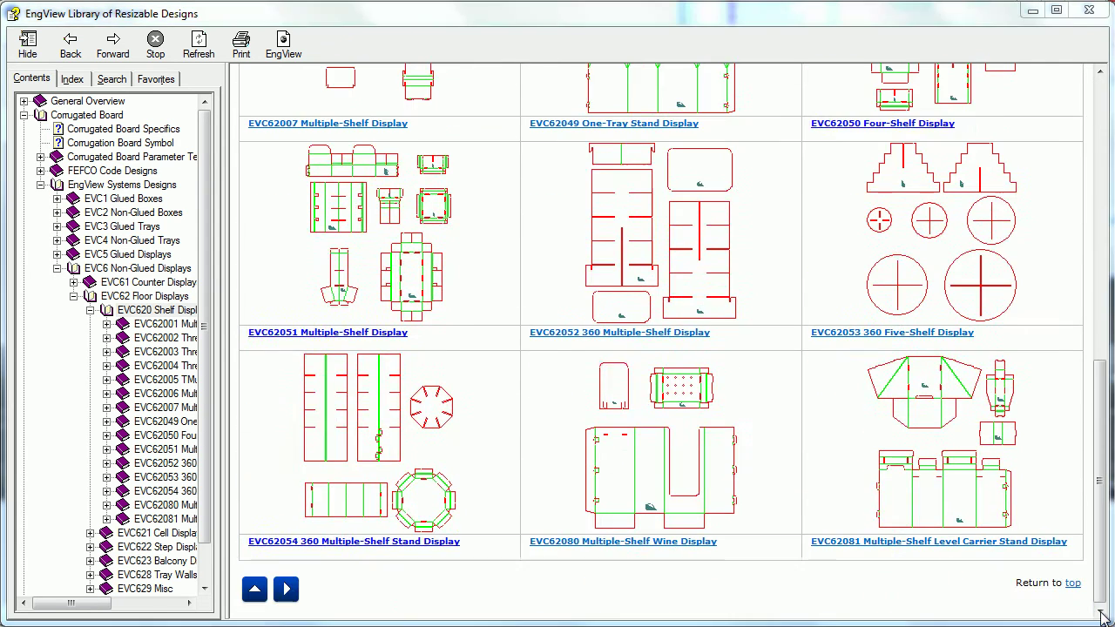
{"action": "left_click", "coordinate": [356, 541]}
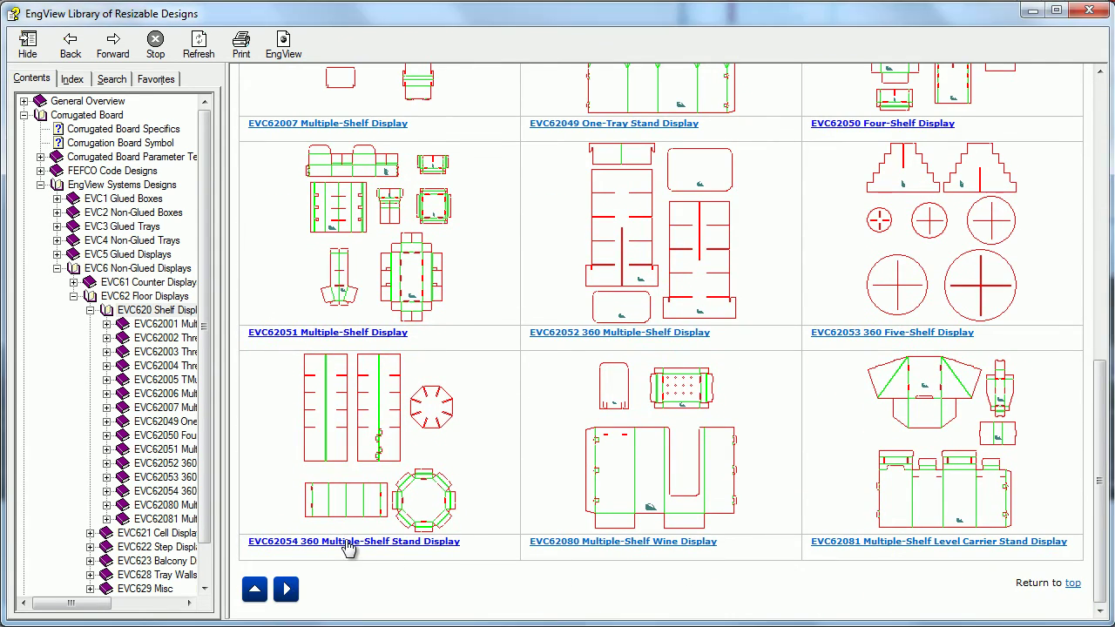
{"action": "left_click", "coordinate": [690, 561]}
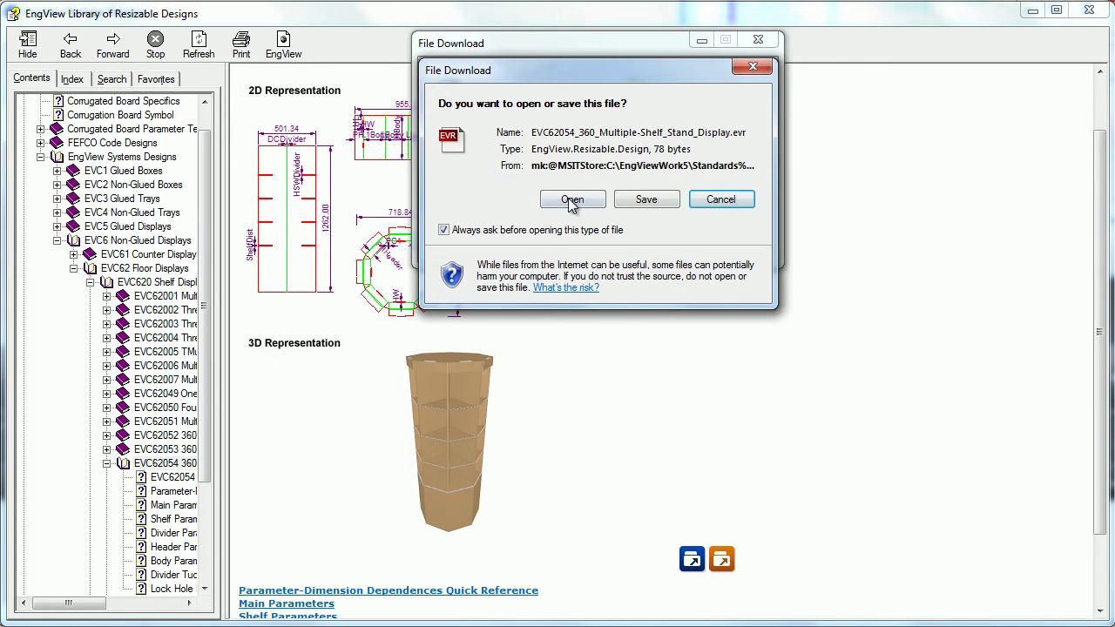
{"action": "left_click", "coordinate": [571, 200]}
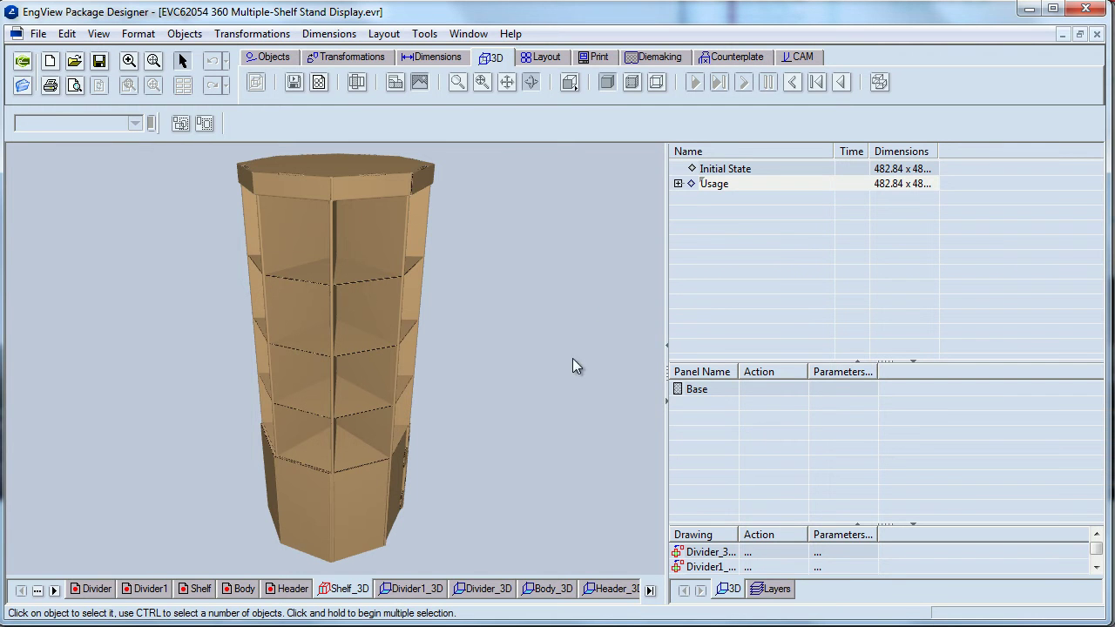
- On the Divider drawing set NShelves to 3 and ShelfDist to 250, then return to Shelf_3D
{"action": "mouse_move", "coordinate": [476, 455]}
{"action": "left_mouse_down"}
{"action": "mouse_move", "coordinate": [586, 443]}
{"action": "mouse_move", "coordinate": [562, 469]}
{"action": "left_mouse_up"}
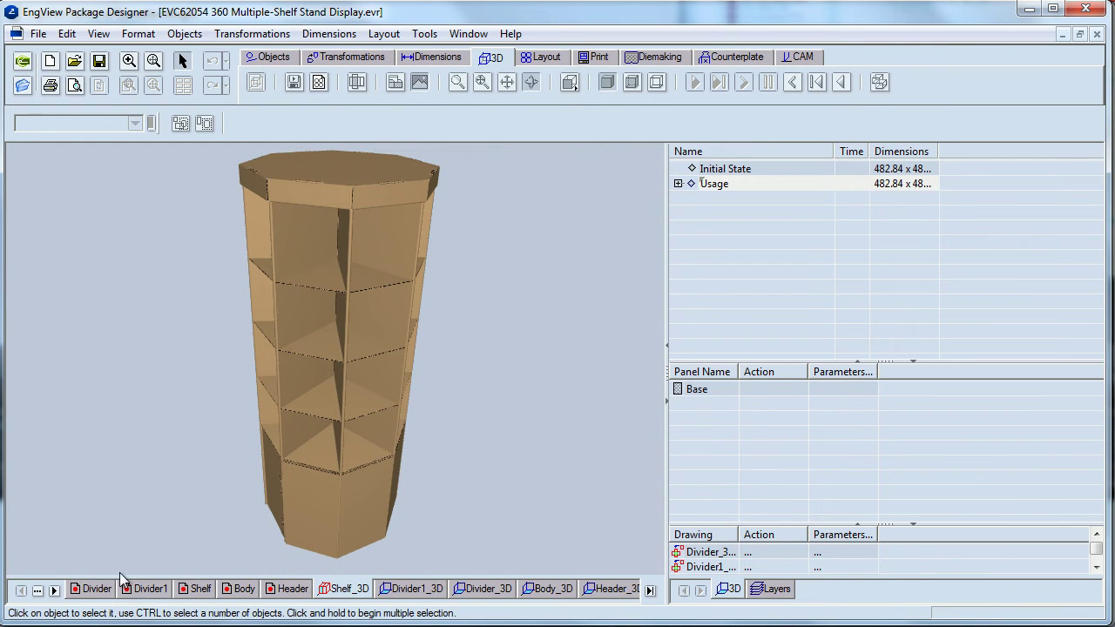
{"action": "left_click", "coordinate": [95, 590]}
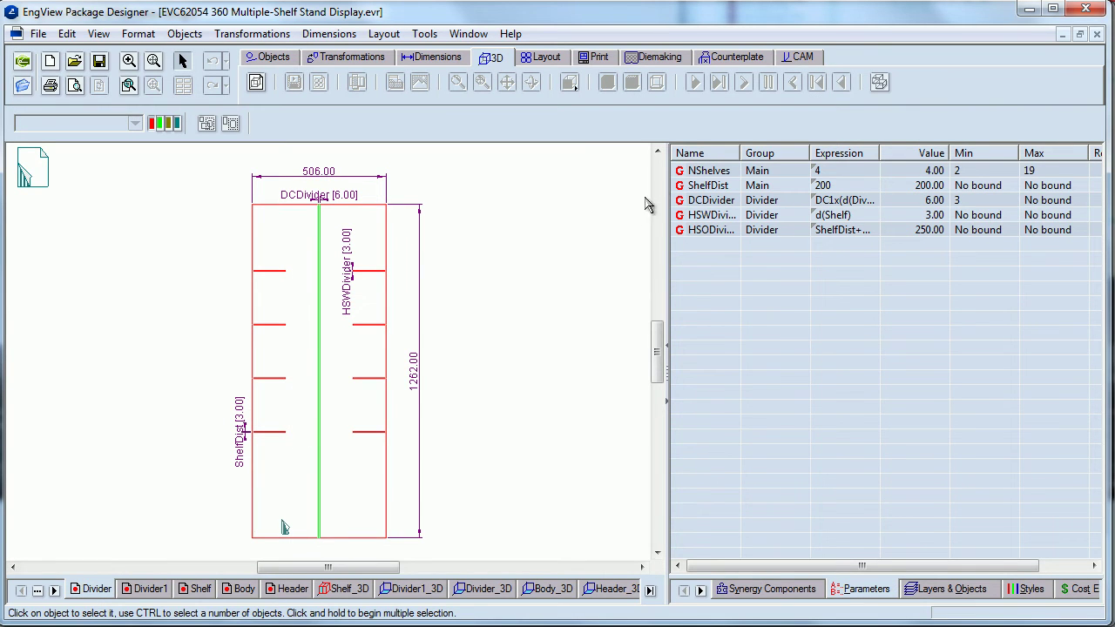
{"action": "double_click", "coordinate": [835, 172]}
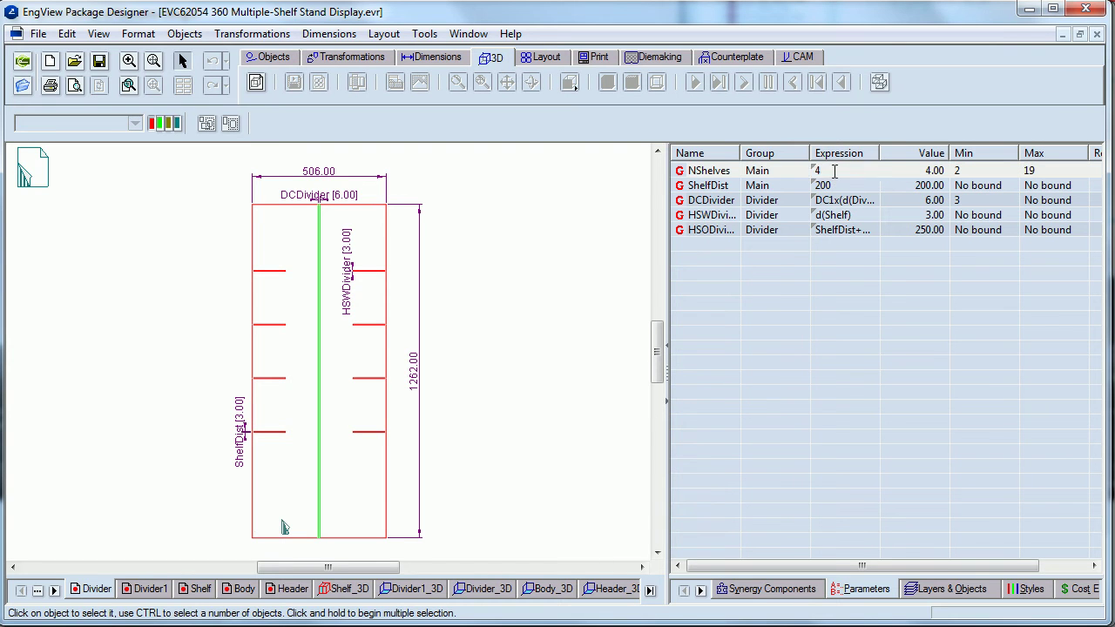
{"action": "type", "text": "3"}
{"action": "key", "text": "Return"}
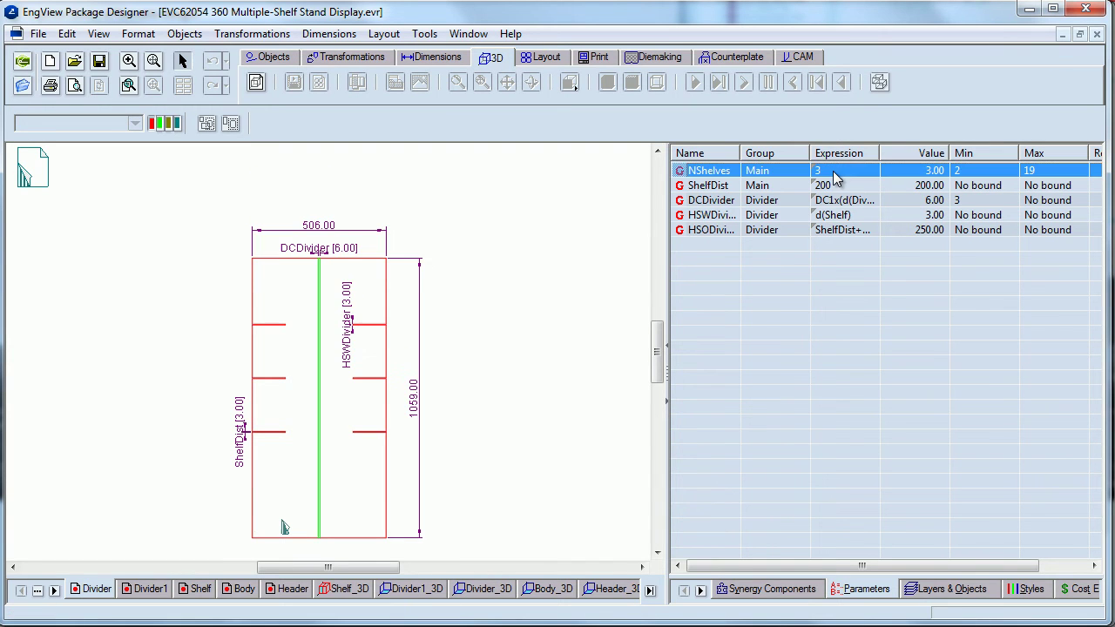
{"action": "double_click", "coordinate": [844, 185]}
{"action": "type", "text": "2"}
{"action": "key", "text": "Return"}
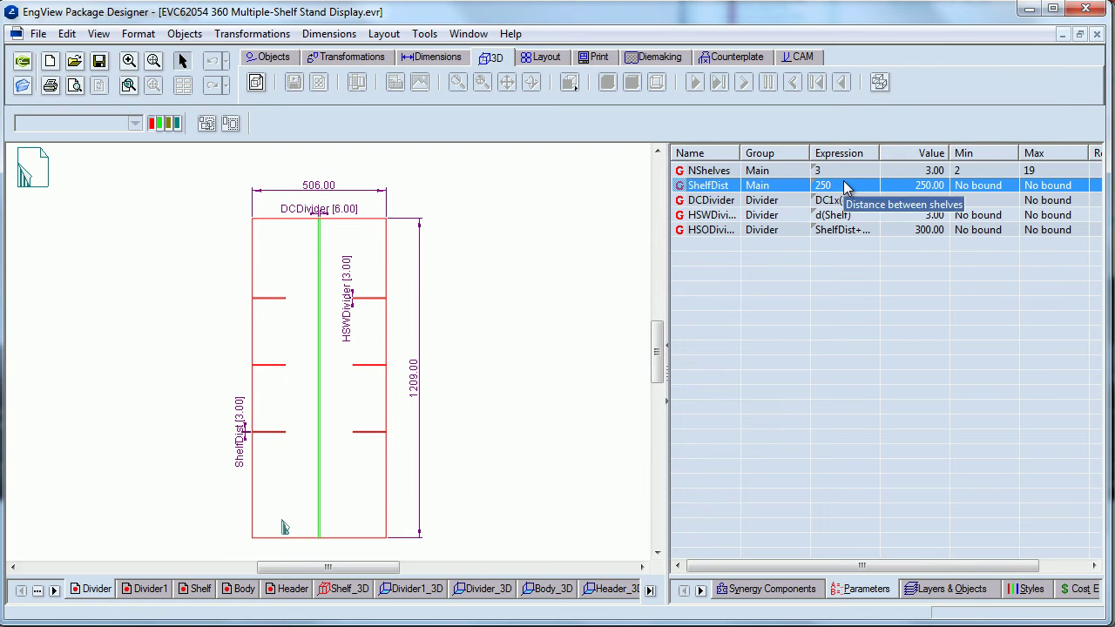
{"action": "left_click", "coordinate": [341, 589]}
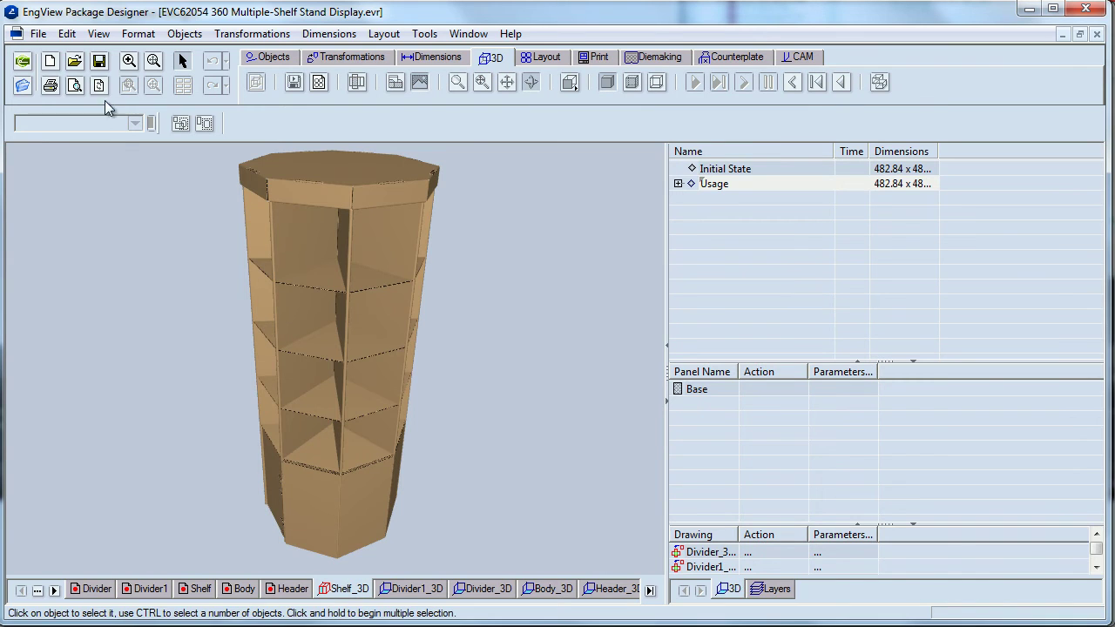
- Refresh the 3D stand and play its folding animation from the Initial State in transparent view
{"action": "left_click", "coordinate": [99, 87]}
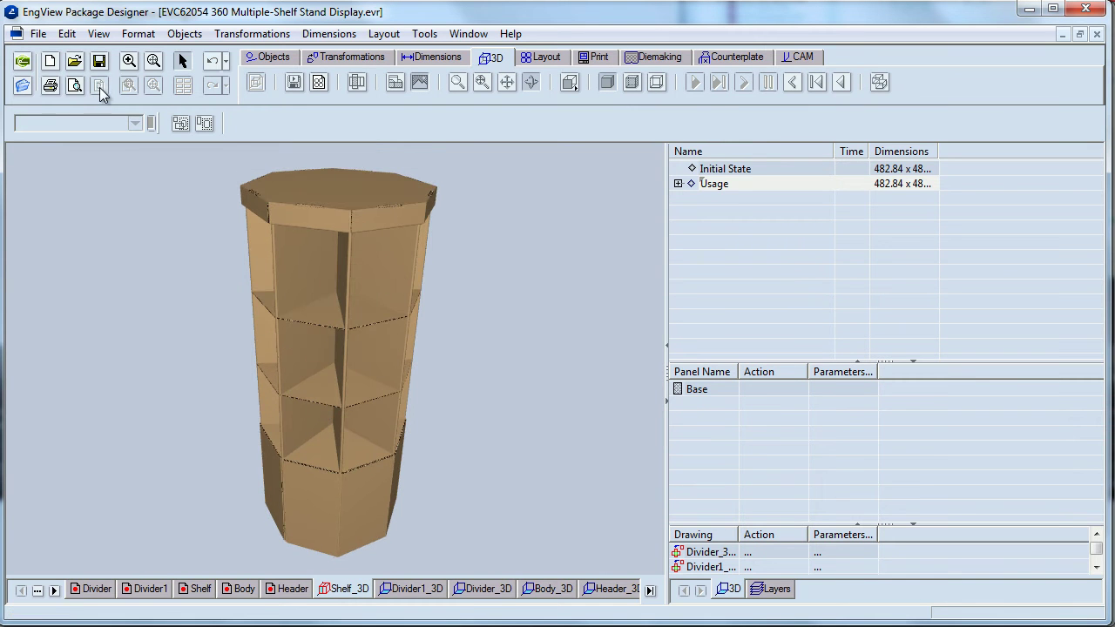
{"action": "left_click", "coordinate": [719, 167]}
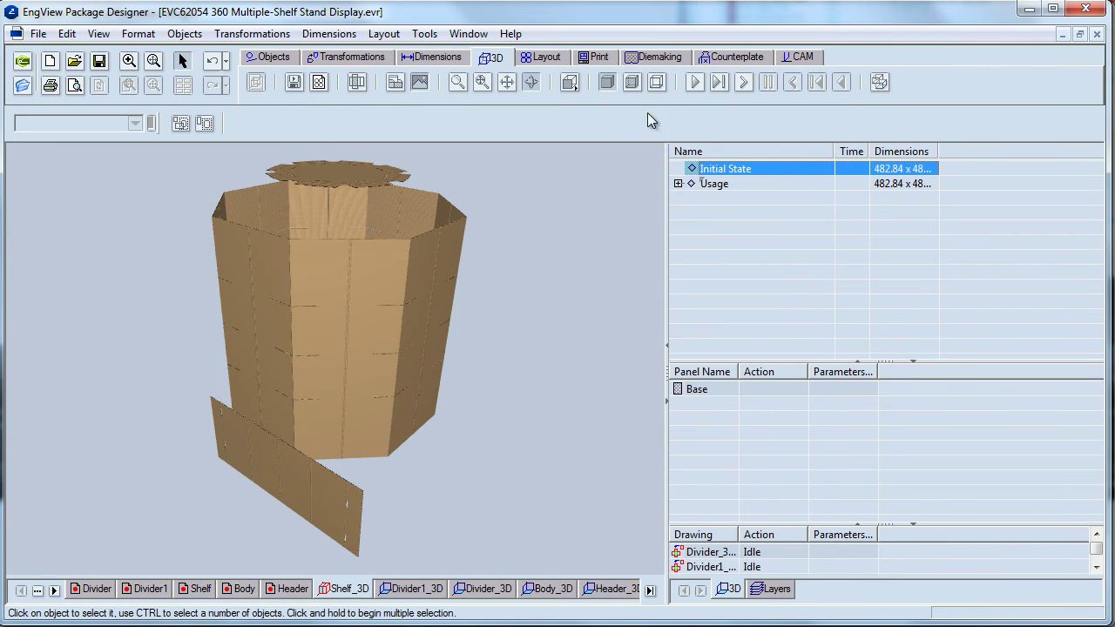
{"action": "left_click", "coordinate": [634, 85]}
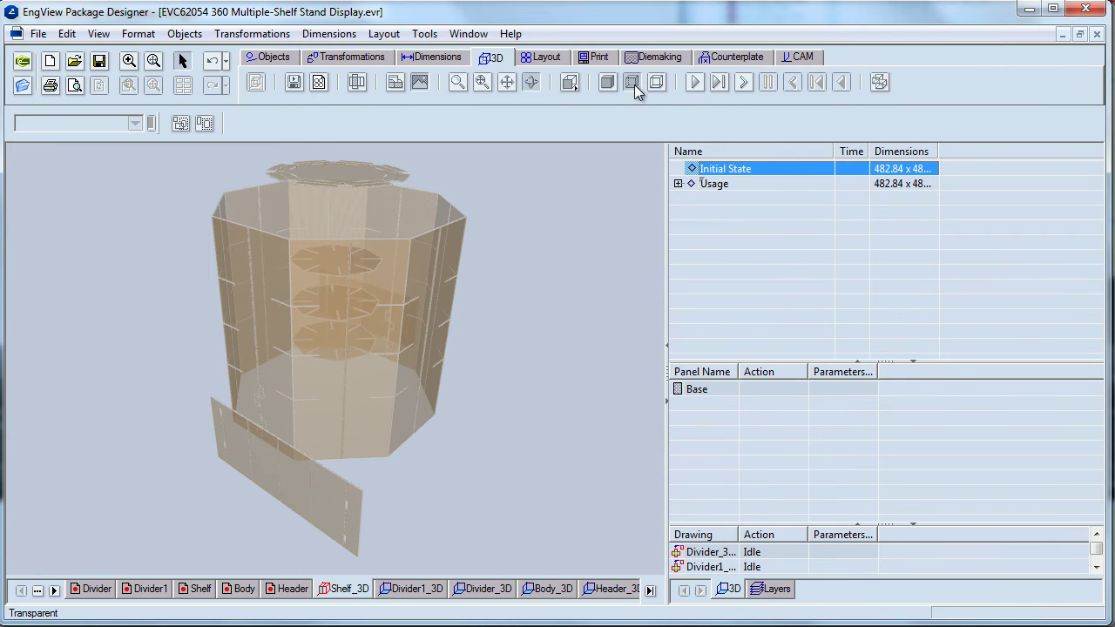
{"action": "left_click", "coordinate": [694, 81]}
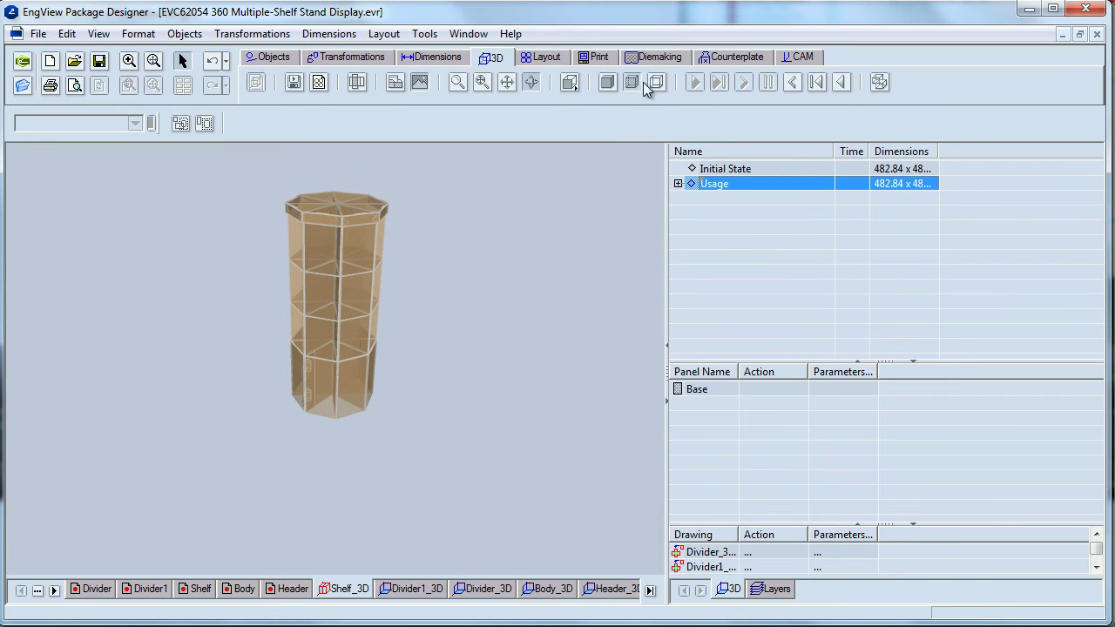
- Restore solid rendering, jump to the Preview Shot snapshot, and close the stand design
{"action": "left_click", "coordinate": [607, 85]}
{"action": "mouse_move", "coordinate": [588, 347]}
{"action": "left_mouse_down"}
{"action": "mouse_move", "coordinate": [459, 373]}
{"action": "mouse_move", "coordinate": [467, 349]}
{"action": "left_mouse_up"}
{"action": "right_click", "coordinate": [483, 257]}
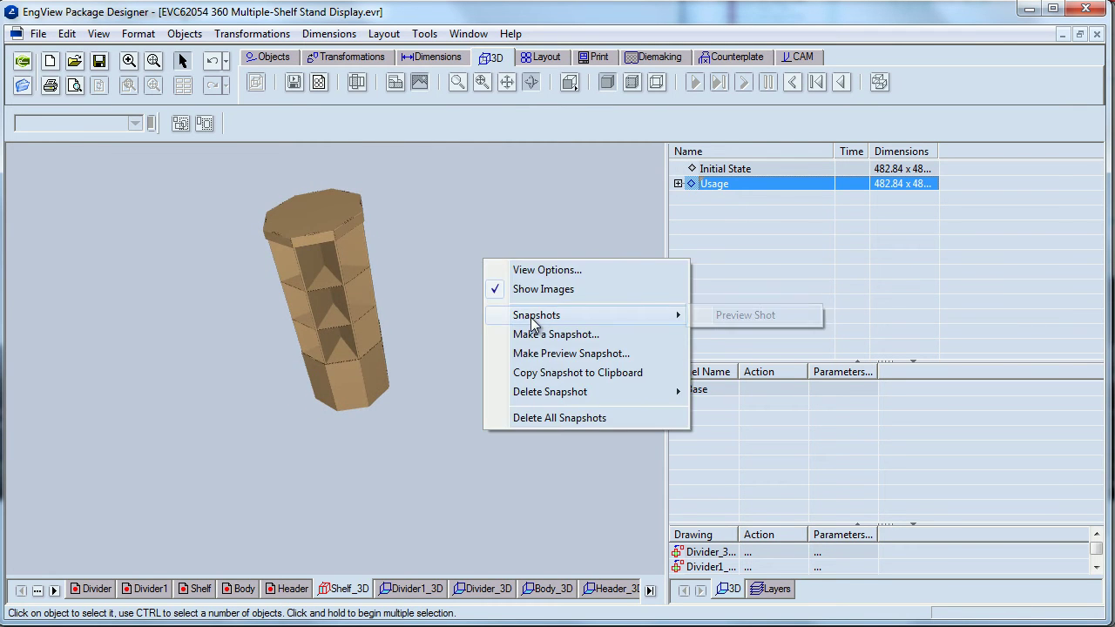
{"action": "left_click", "coordinate": [745, 315]}
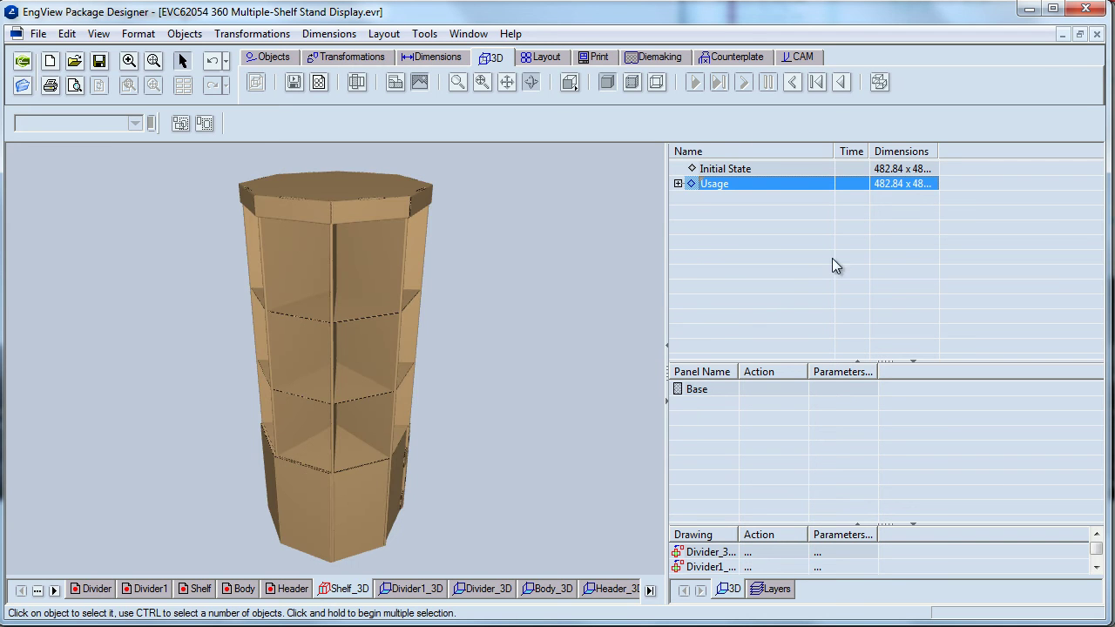
{"action": "left_click", "coordinate": [1097, 33]}
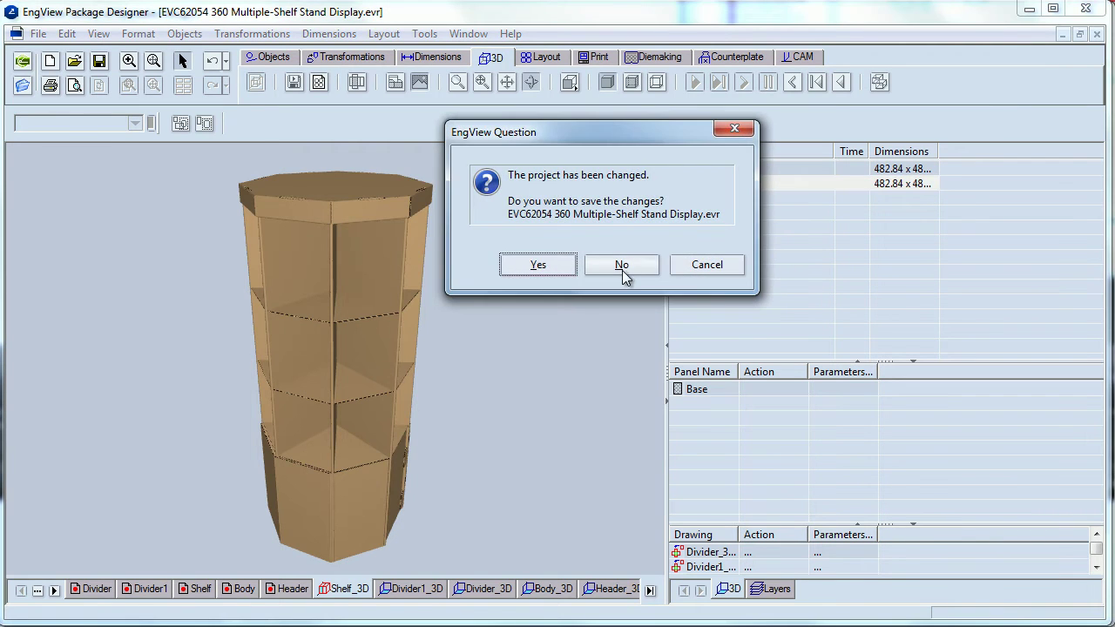
- Discard the stand's changes and open XB20001 from ICB > Xanita Code Designs > XB2 Furniture
{"action": "left_click", "coordinate": [622, 269]}
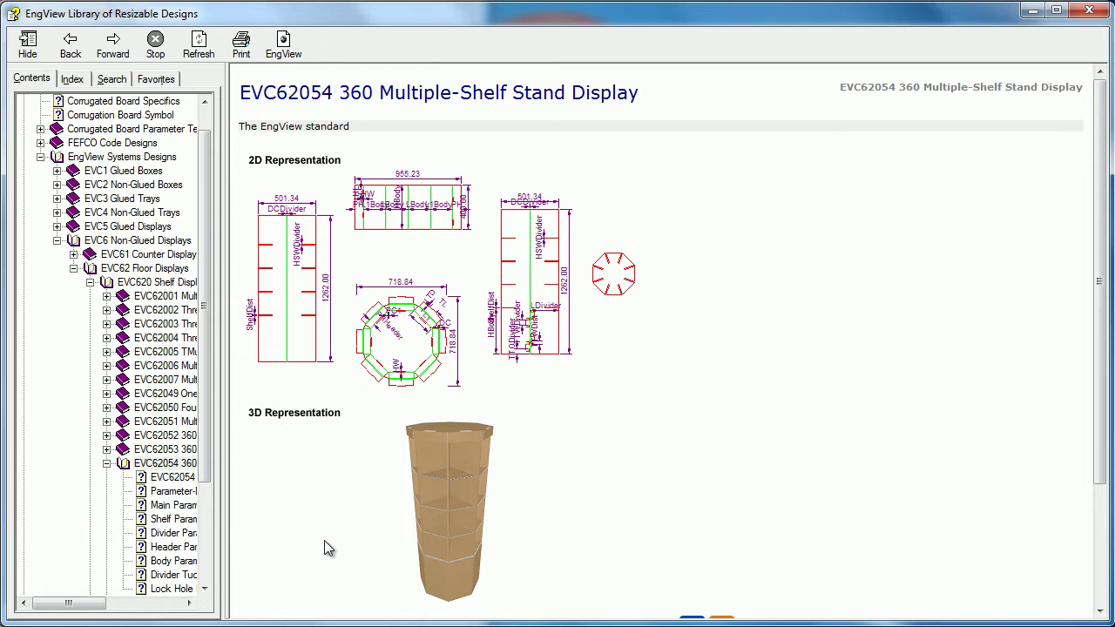
{"action": "left_click", "coordinate": [40, 157]}
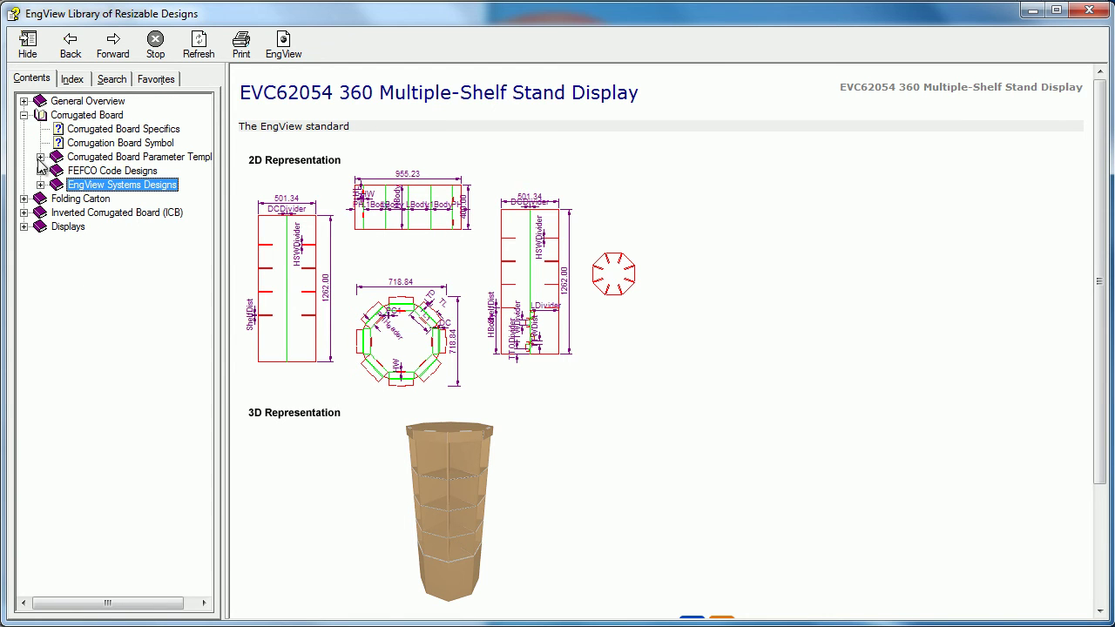
{"action": "left_click", "coordinate": [101, 216]}
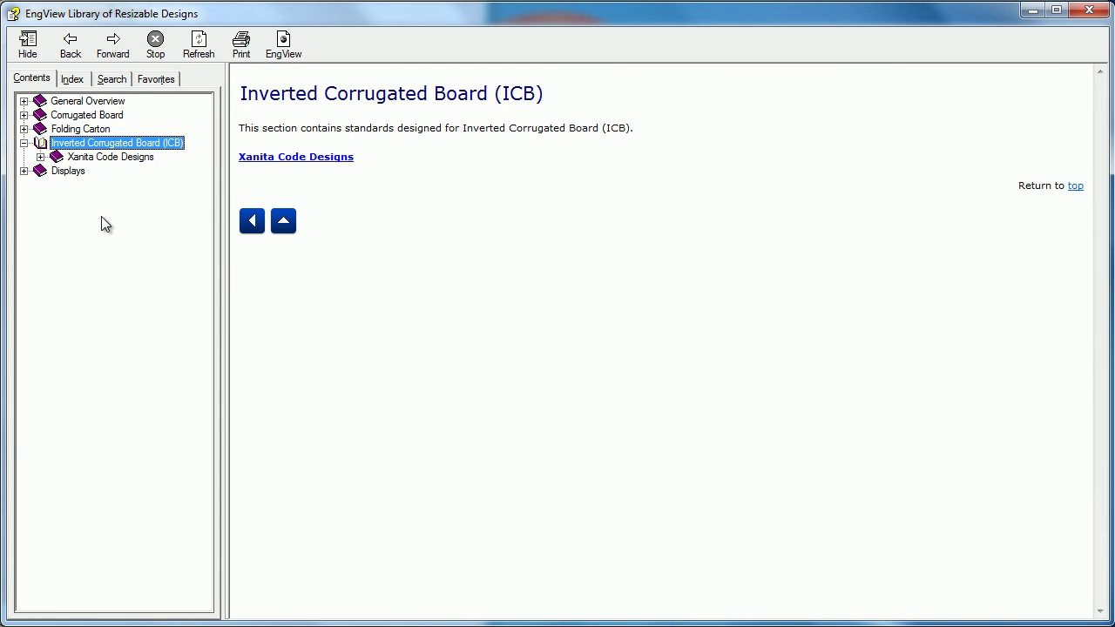
{"action": "left_click", "coordinate": [300, 159]}
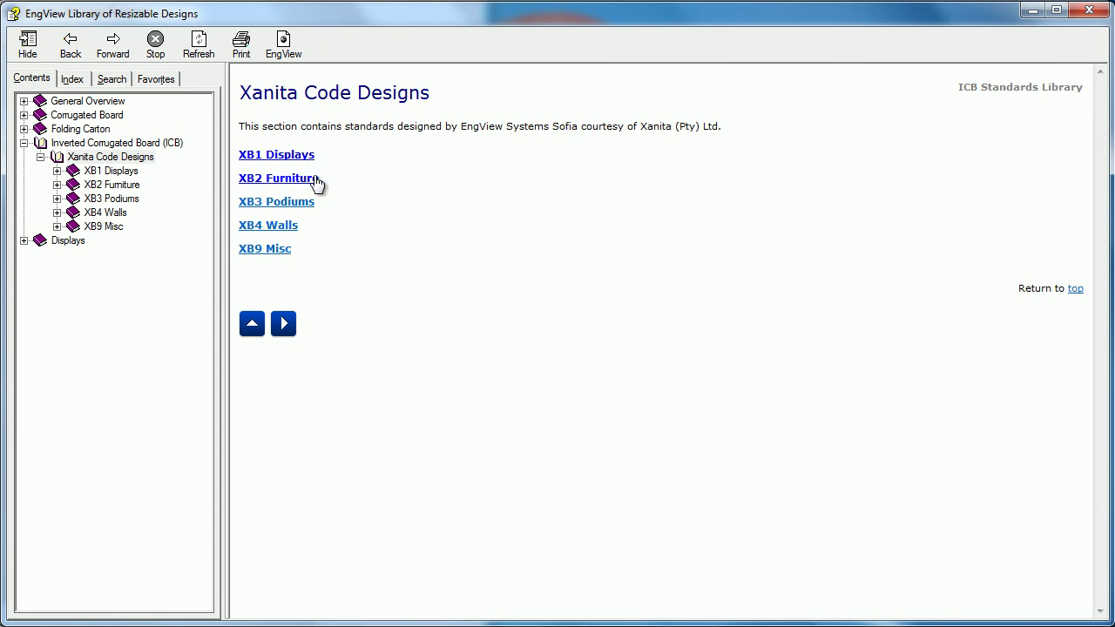
{"action": "left_click", "coordinate": [303, 179]}
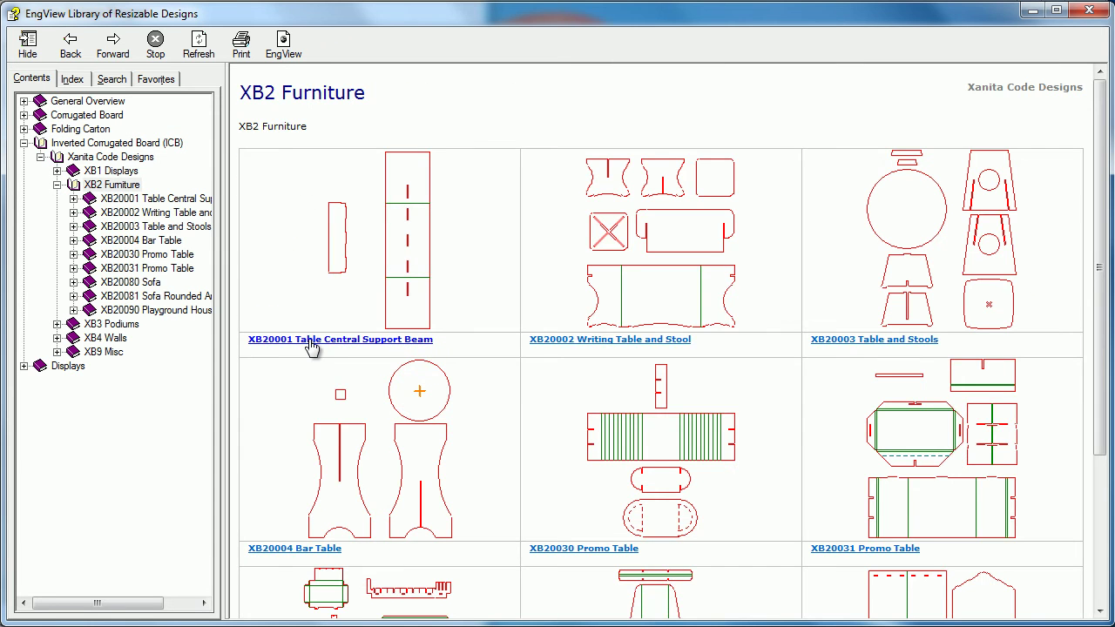
{"action": "left_click", "coordinate": [307, 344]}
{"action": "left_click", "coordinate": [692, 562]}
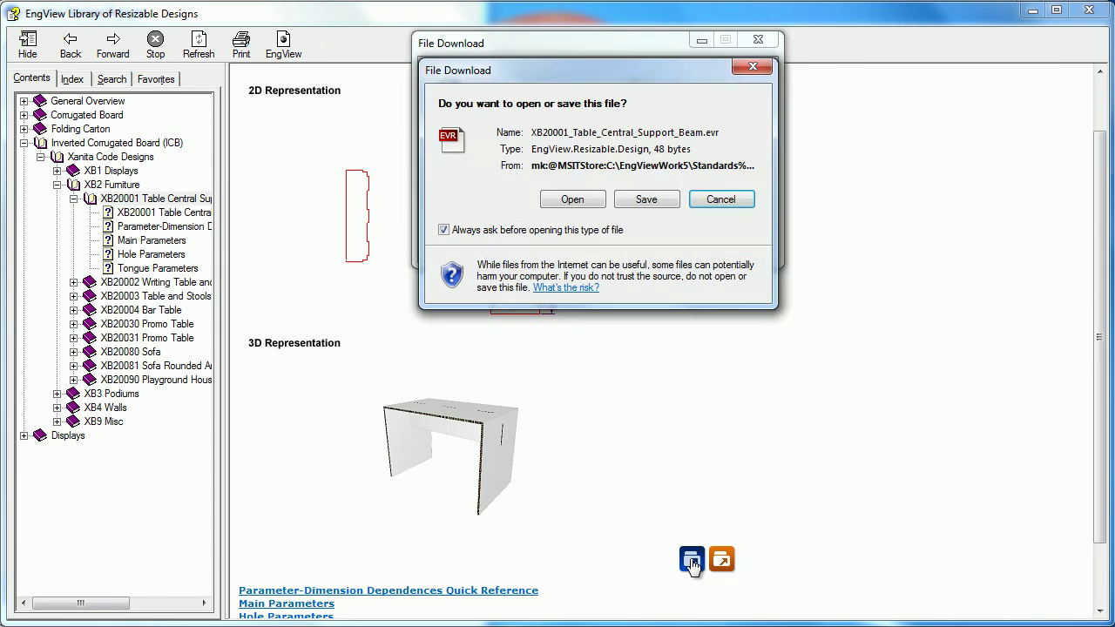
- Open the table design and view its flat Initial State parts from a new angle
{"action": "left_click", "coordinate": [575, 200]}
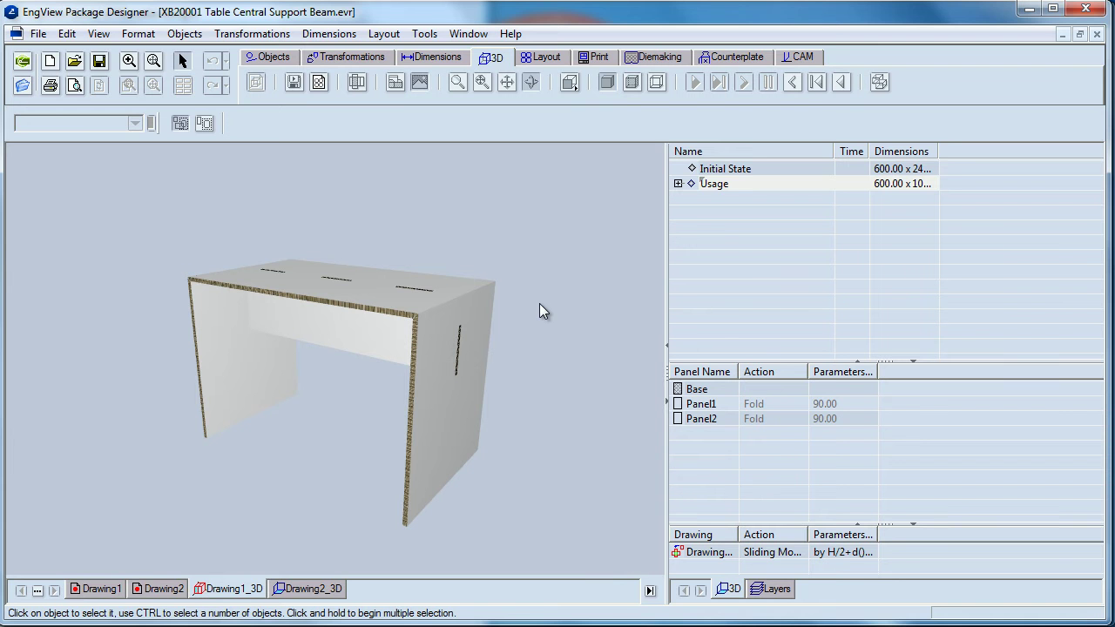
{"action": "left_click", "coordinate": [707, 168]}
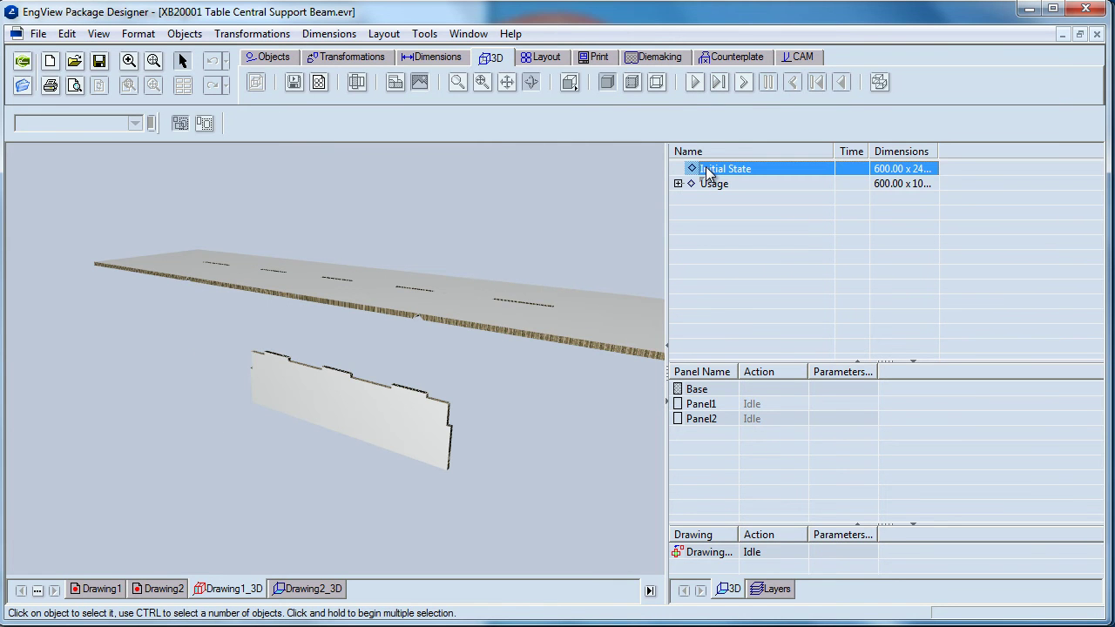
{"action": "mouse_move", "coordinate": [535, 470]}
{"action": "middle_mouse_down"}
{"action": "mouse_move", "coordinate": [540, 306]}
{"action": "mouse_move", "coordinate": [508, 219]}
{"action": "mouse_move", "coordinate": [476, 184]}
{"action": "middle_mouse_up"}
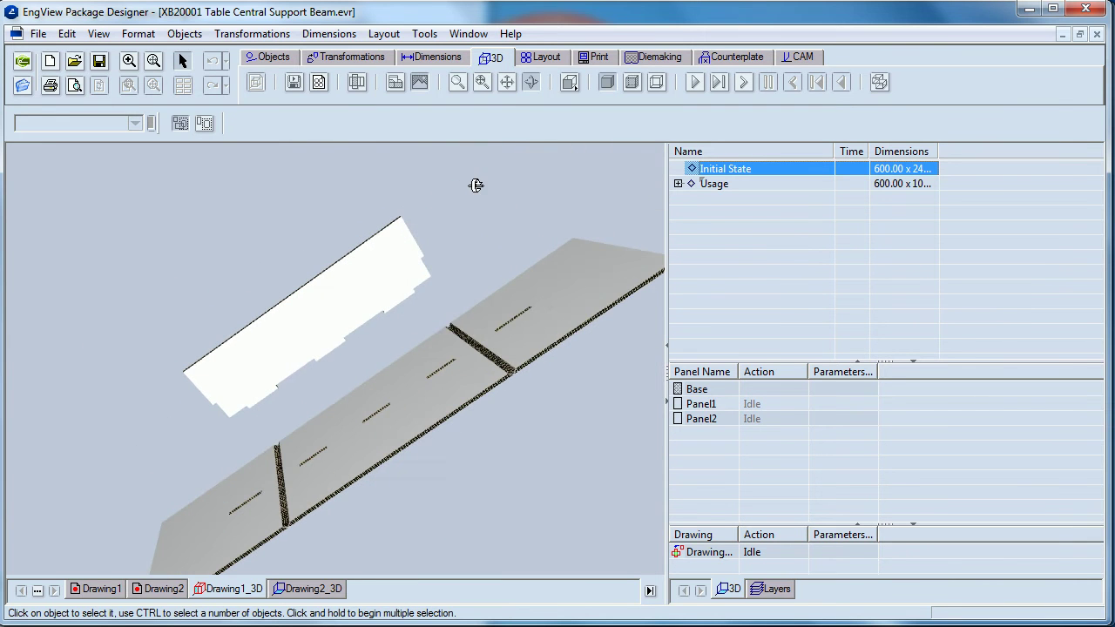
{"action": "scroll", "coordinate": [541, 390], "scroll_direction": "up", "scroll_amount": 1}
{"action": "scroll", "coordinate": [539, 390], "scroll_direction": "up", "scroll_amount": 1}
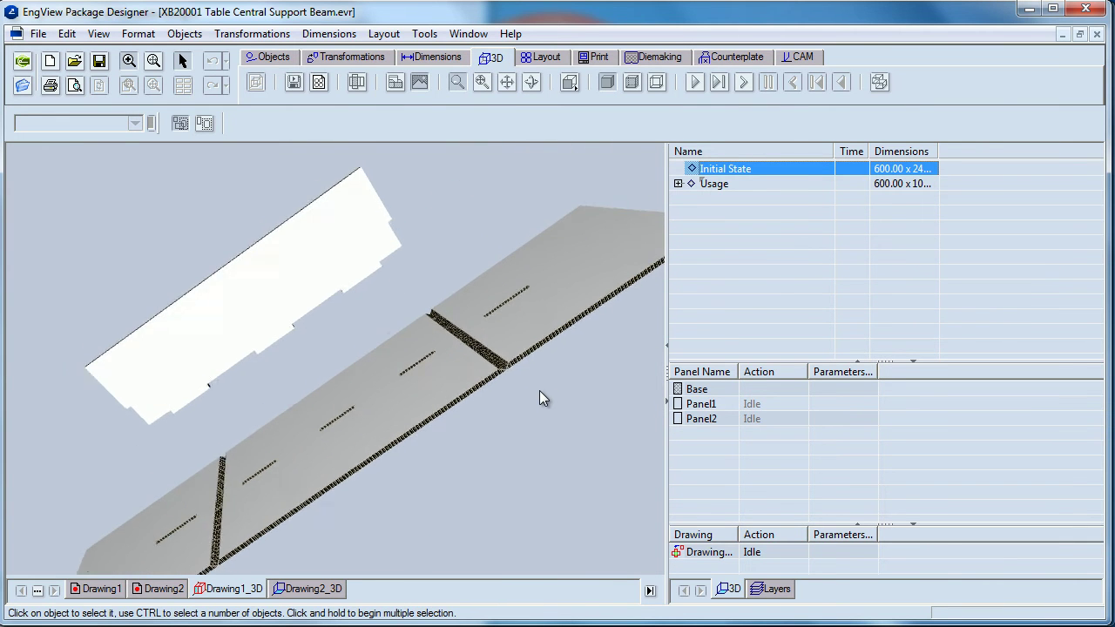
{"action": "scroll", "coordinate": [539, 390], "scroll_direction": "up", "scroll_amount": 1}
{"action": "scroll", "coordinate": [539, 390], "scroll_direction": "up", "scroll_amount": 2}
{"action": "scroll", "coordinate": [539, 390], "scroll_direction": "up", "scroll_amount": 2}
{"action": "scroll", "coordinate": [540, 390], "scroll_direction": "up", "scroll_amount": 2}
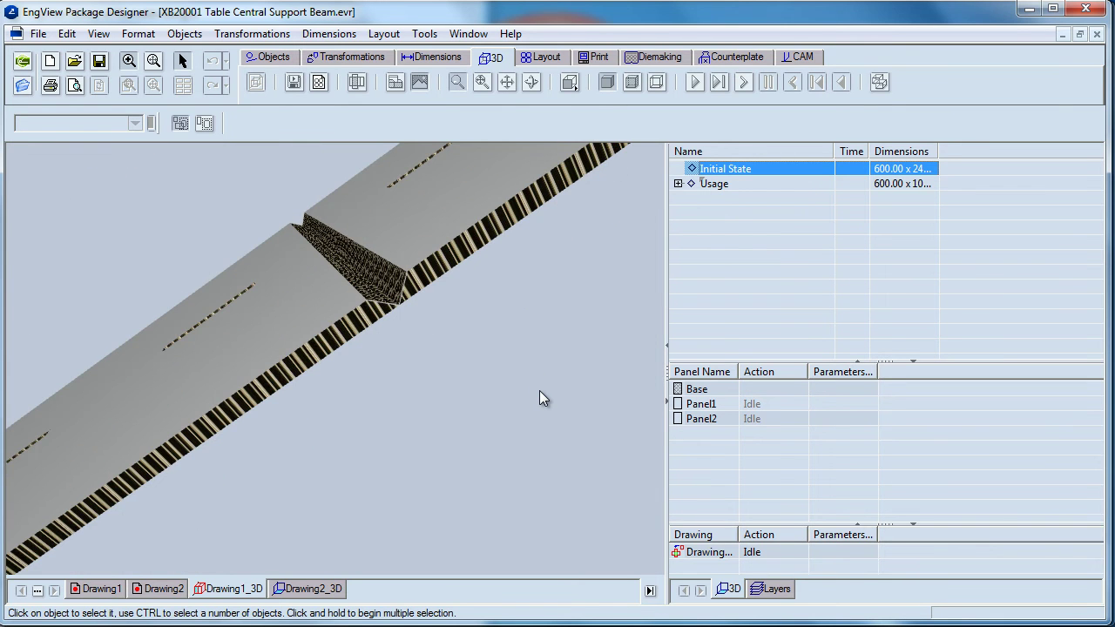
{"action": "mouse_move", "coordinate": [539, 391]}
{"action": "middle_mouse_down"}
{"action": "mouse_move", "coordinate": [534, 358]}
{"action": "mouse_move", "coordinate": [534, 380]}
{"action": "middle_mouse_up"}
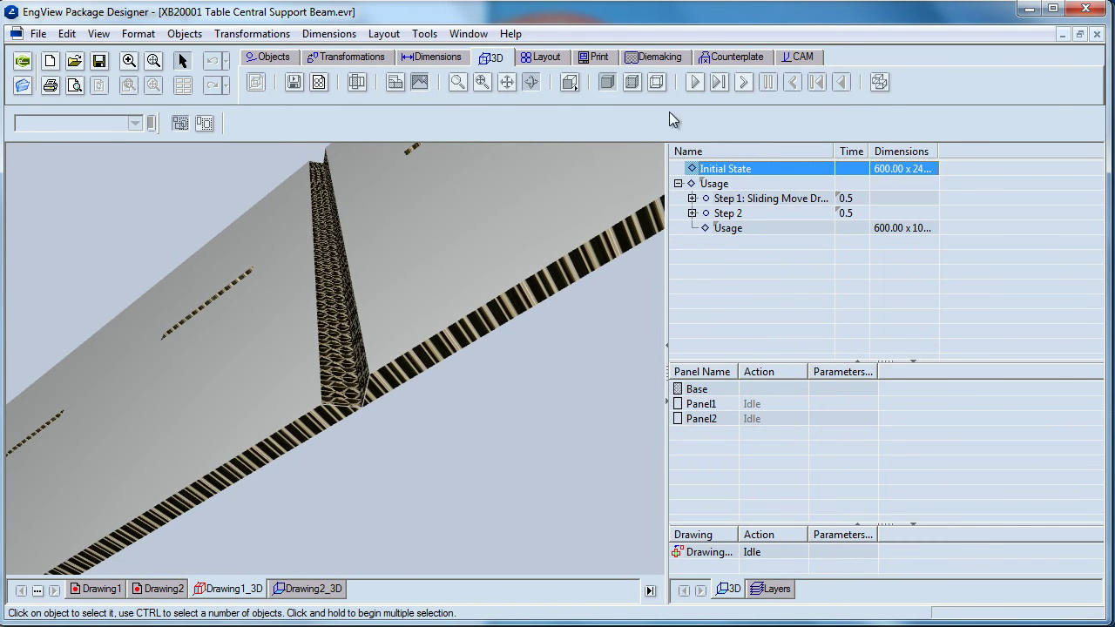
- Play the folding animation and show the Preview Shot of the assembled table
{"action": "left_click", "coordinate": [695, 83]}
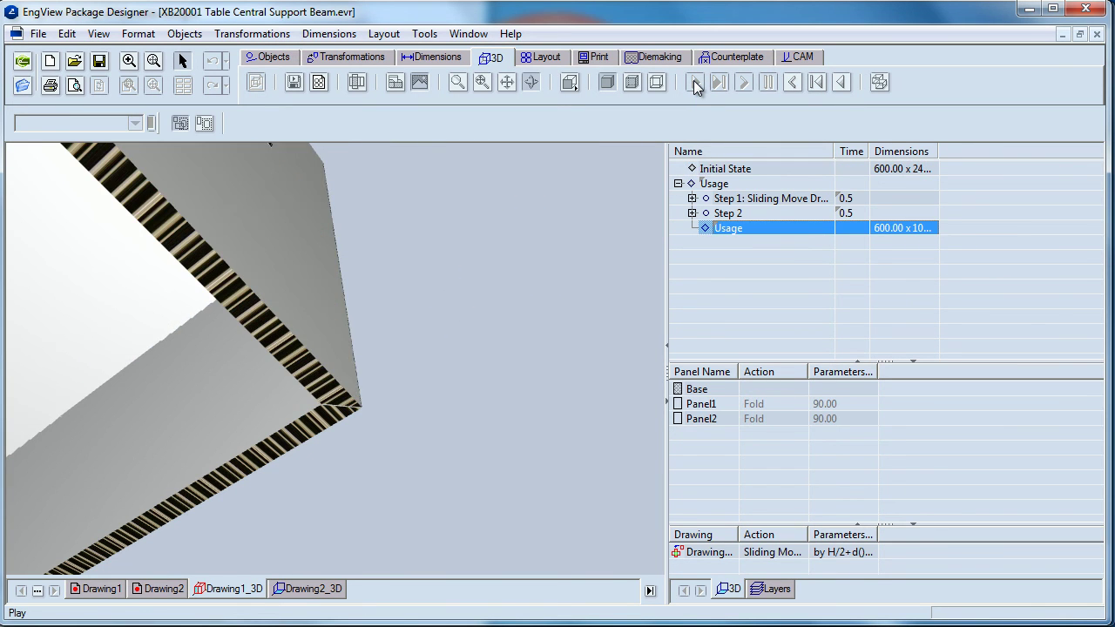
{"action": "right_click", "coordinate": [622, 170]}
{"action": "mouse_move", "coordinate": [676, 227]}
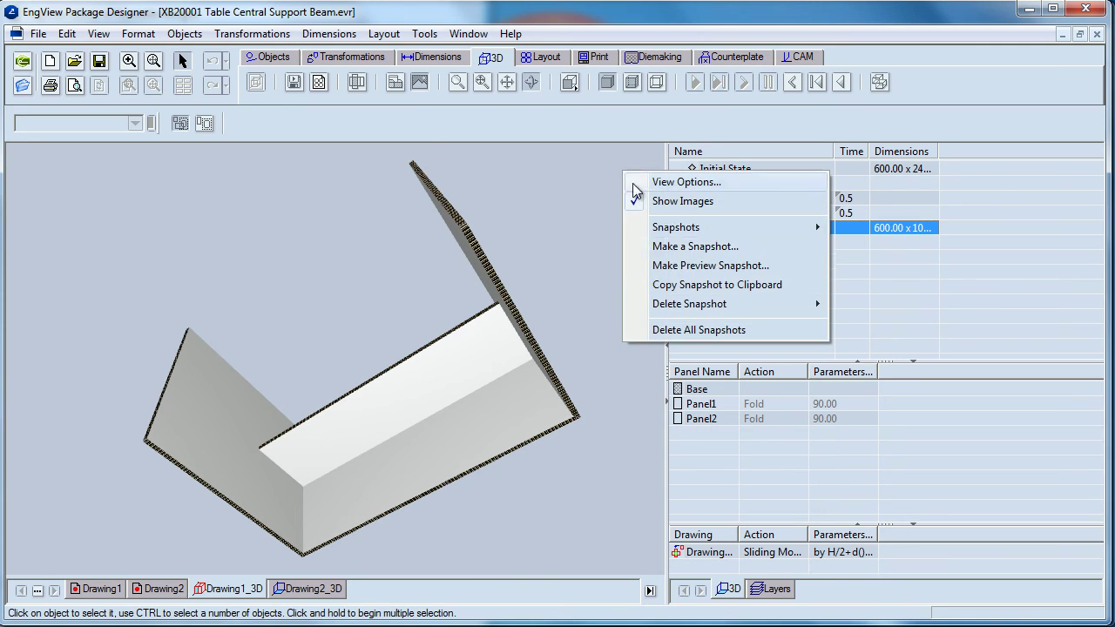
{"action": "left_click", "coordinate": [854, 229]}
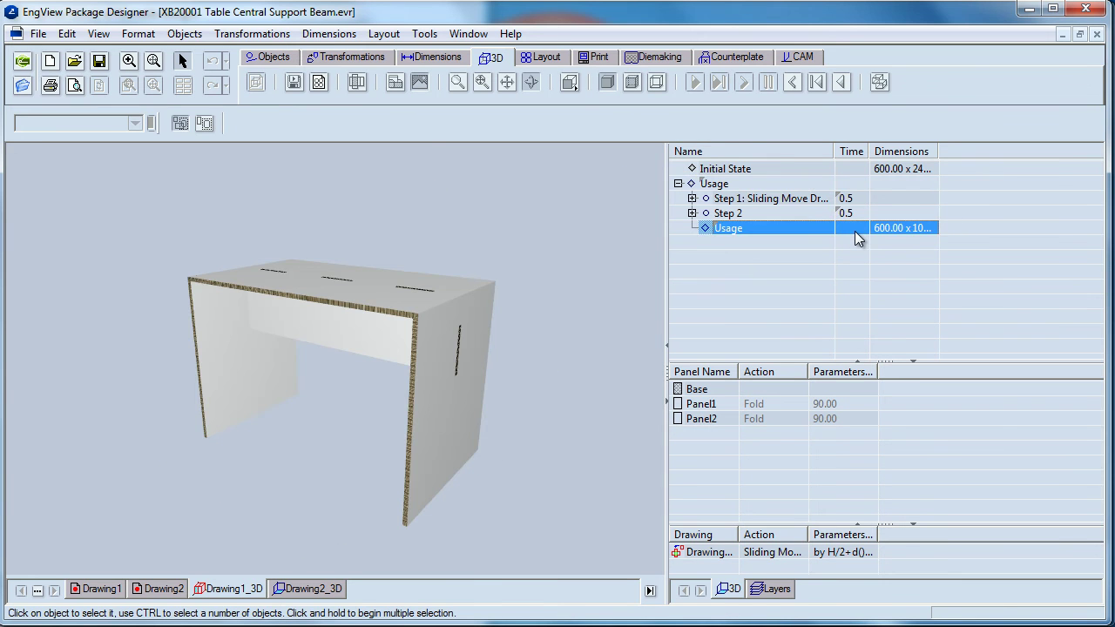
- Close the table design without saving and expand the Folding Carton category
{"action": "left_click", "coordinate": [1096, 34]}
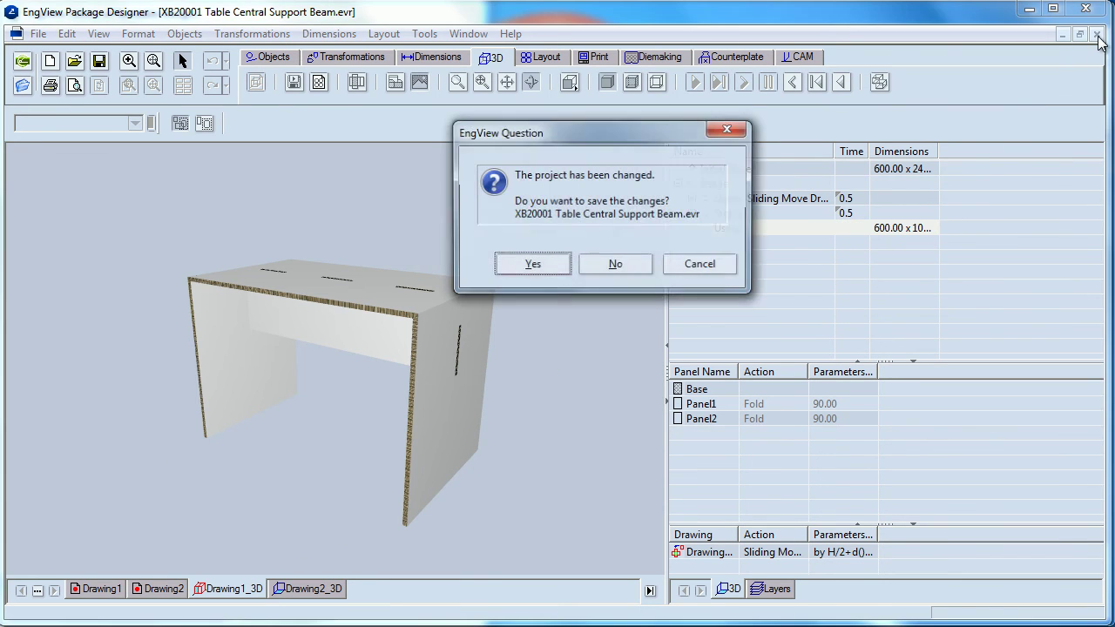
{"action": "left_click", "coordinate": [592, 264]}
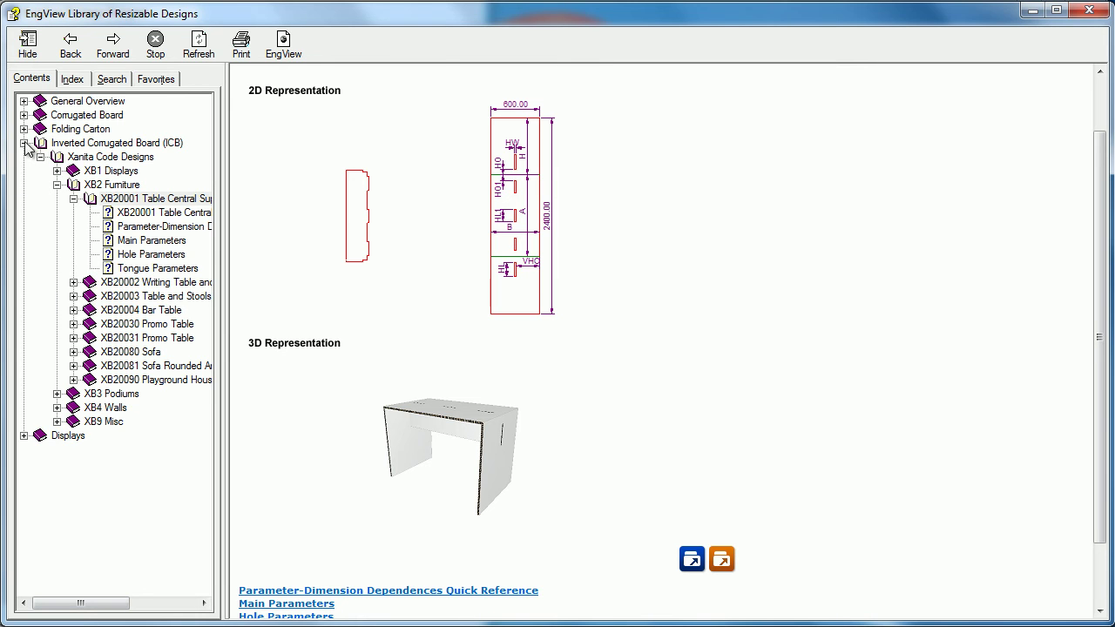
{"action": "left_click", "coordinate": [25, 129]}
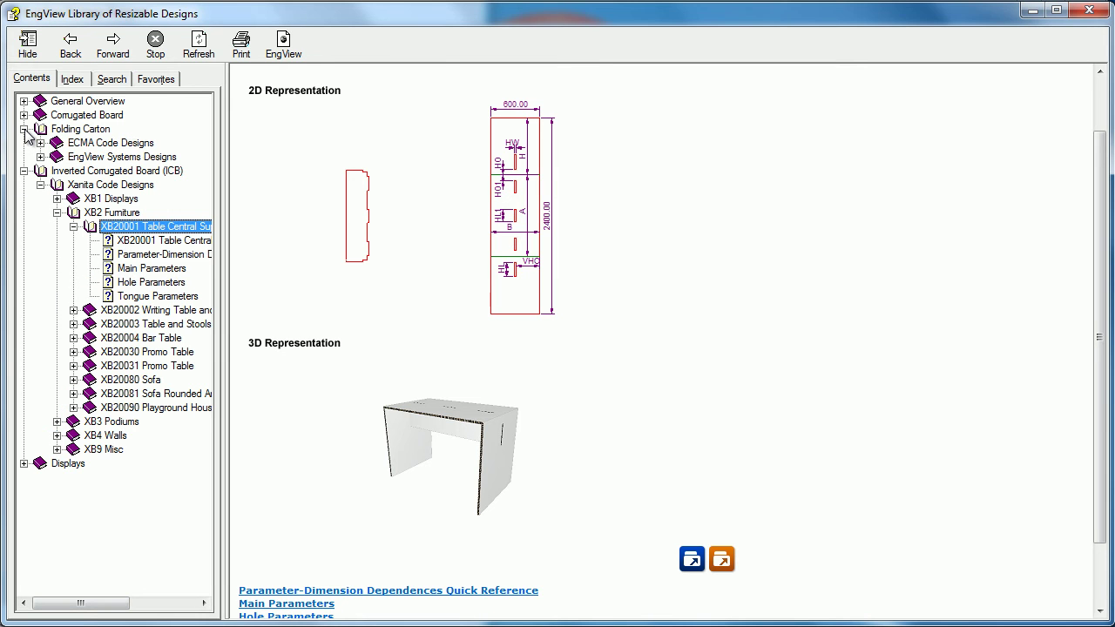
{"action": "left_click", "coordinate": [102, 145]}
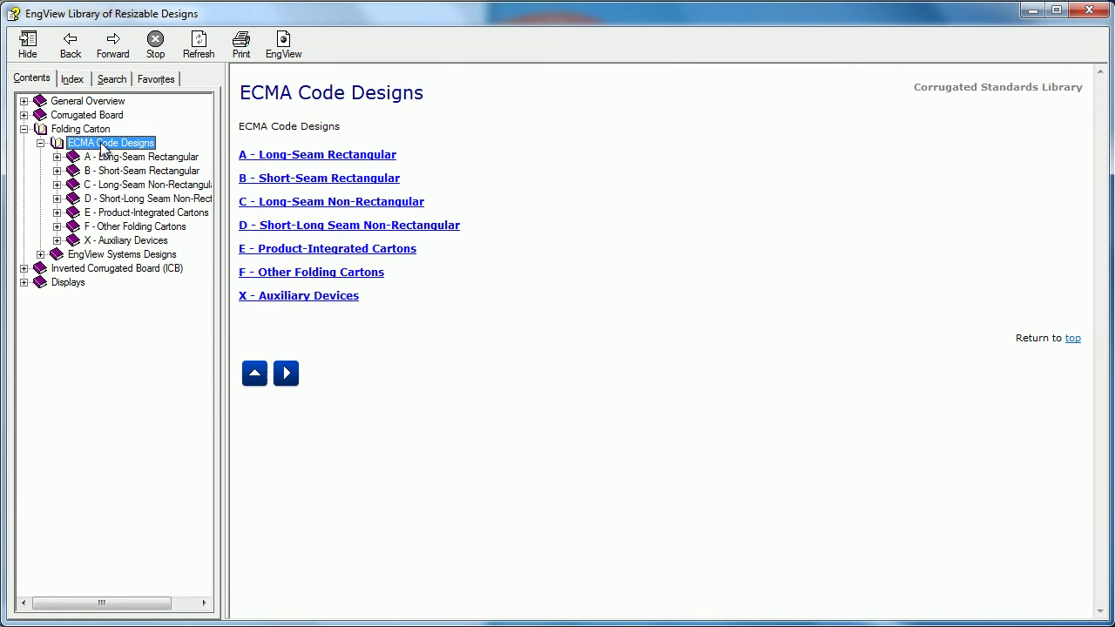
{"action": "left_click", "coordinate": [57, 156]}
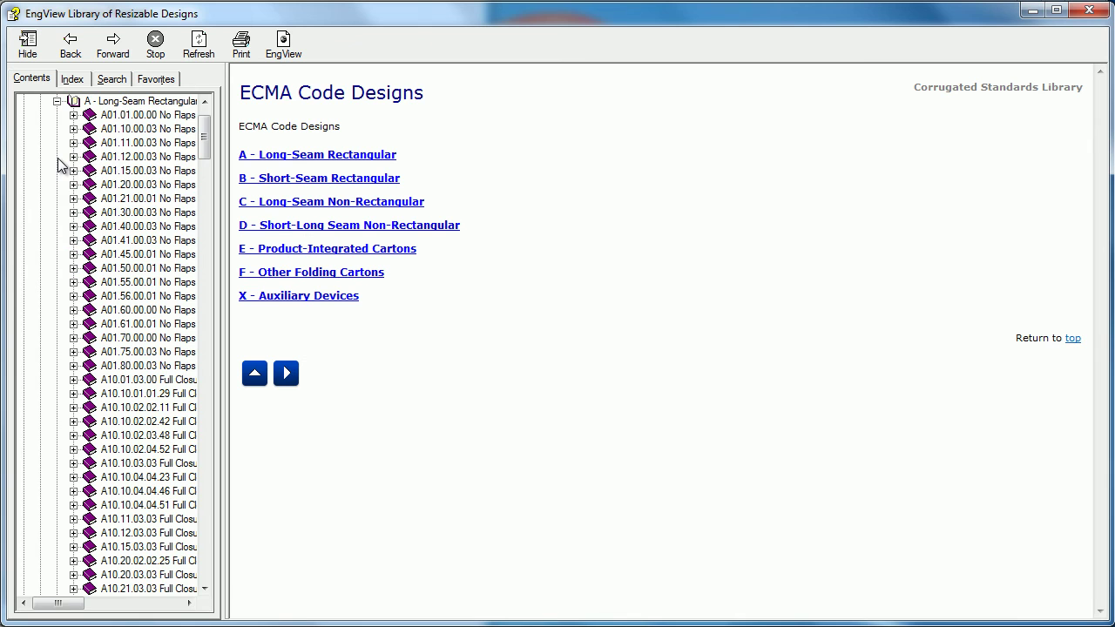
{"action": "left_click", "coordinate": [57, 101]}
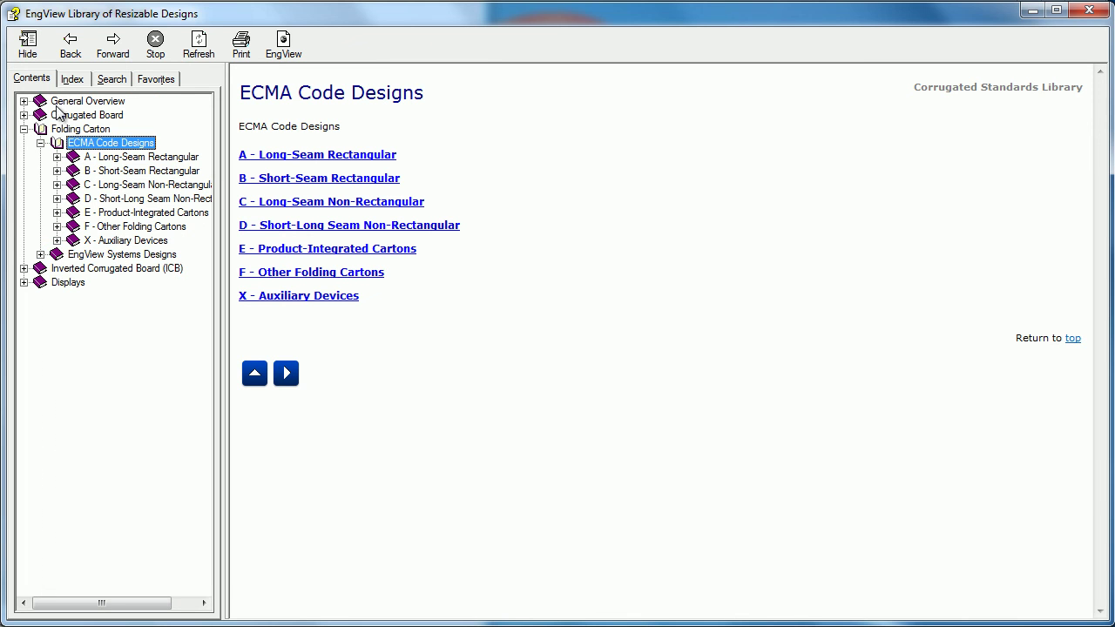
- Navigate EngView Systems Designs > EVF1 > EVF11 > EVF112 and open EVF11201 in Package Designer
{"action": "left_click", "coordinate": [40, 254]}
{"action": "left_click", "coordinate": [105, 270]}
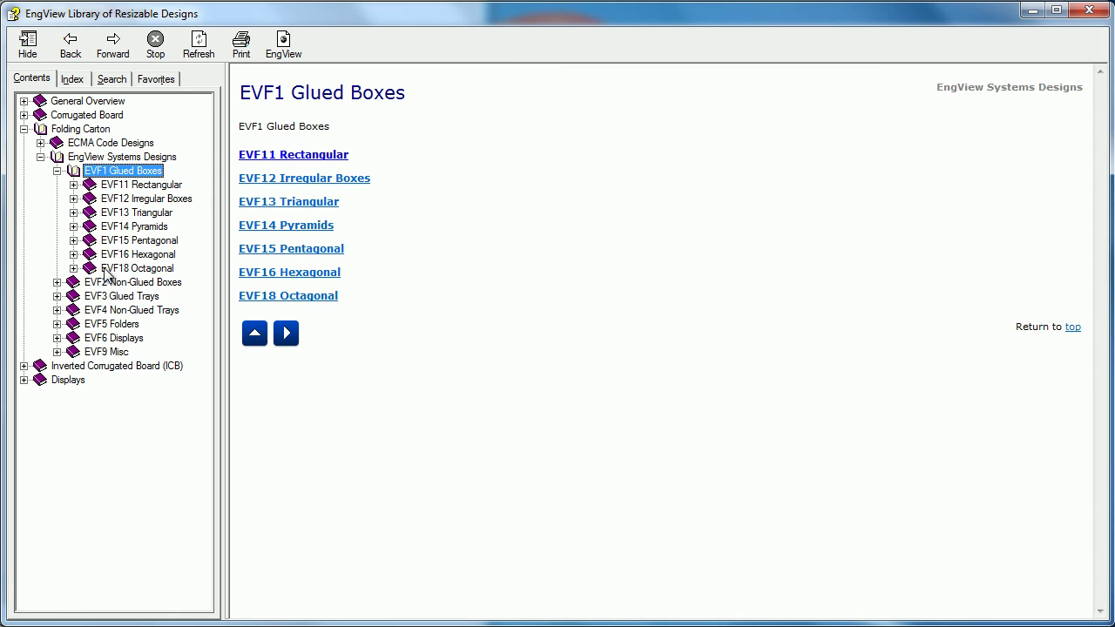
{"action": "left_click", "coordinate": [300, 156]}
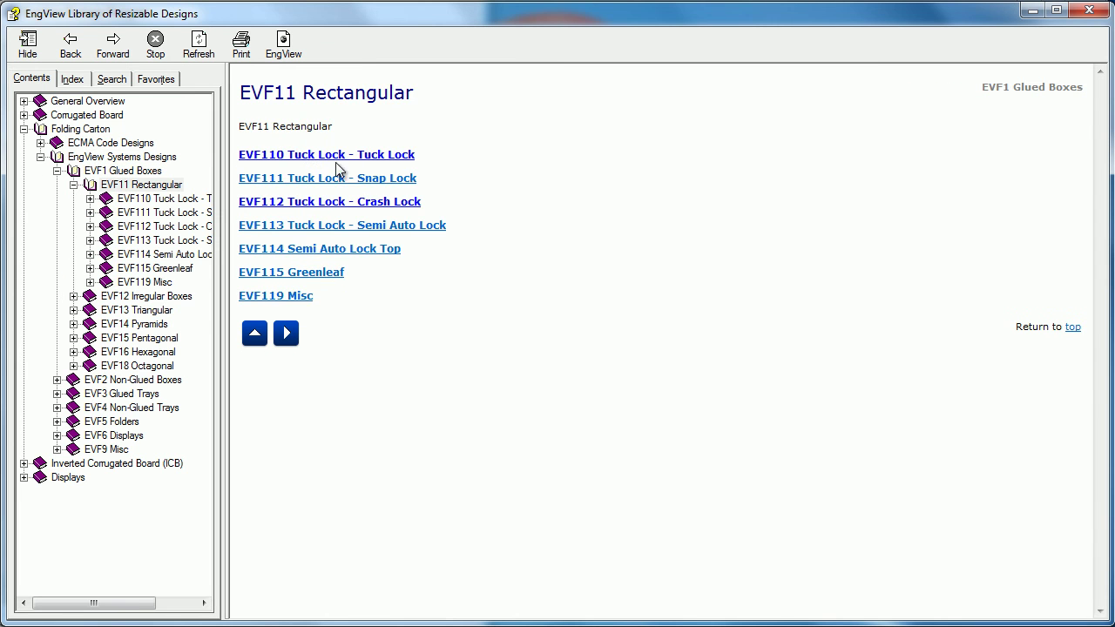
{"action": "left_click", "coordinate": [386, 203]}
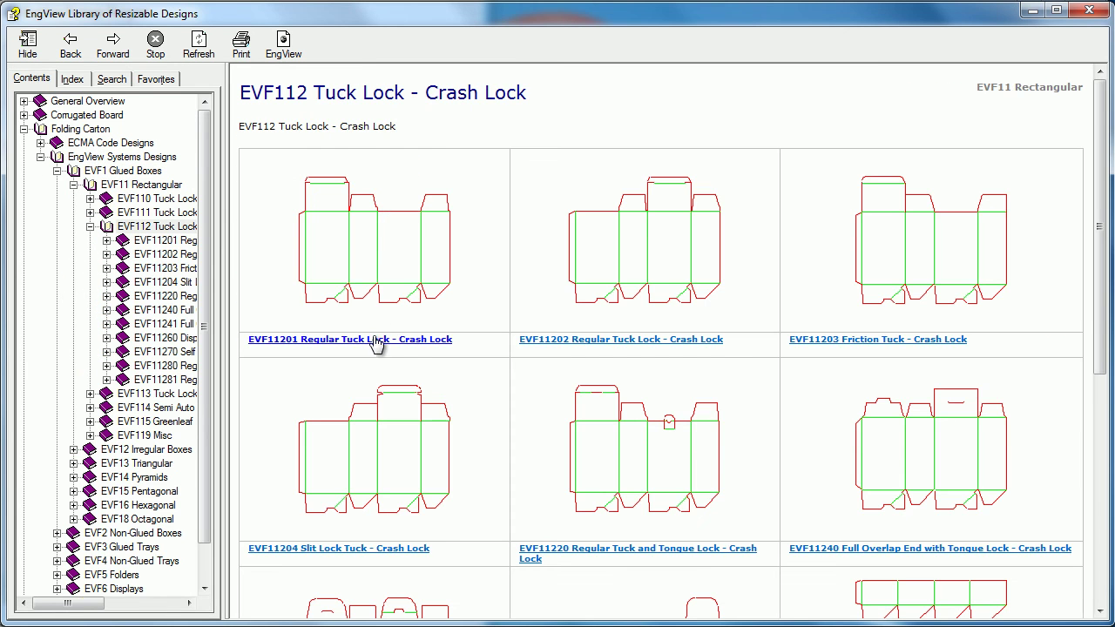
{"action": "left_click", "coordinate": [374, 341]}
{"action": "left_click", "coordinate": [692, 559]}
{"action": "left_click", "coordinate": [571, 199]}
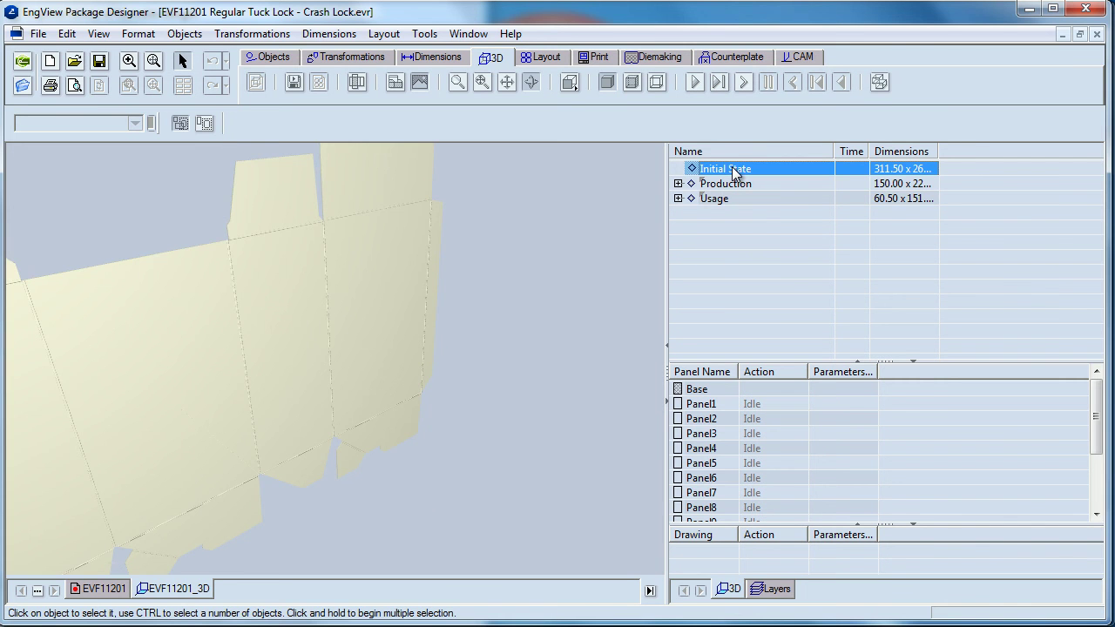
- Animate the tuck-lock carton folding closed, then show its 2D drawing with A 90, B 60, H 150
{"action": "left_click", "coordinate": [695, 88]}
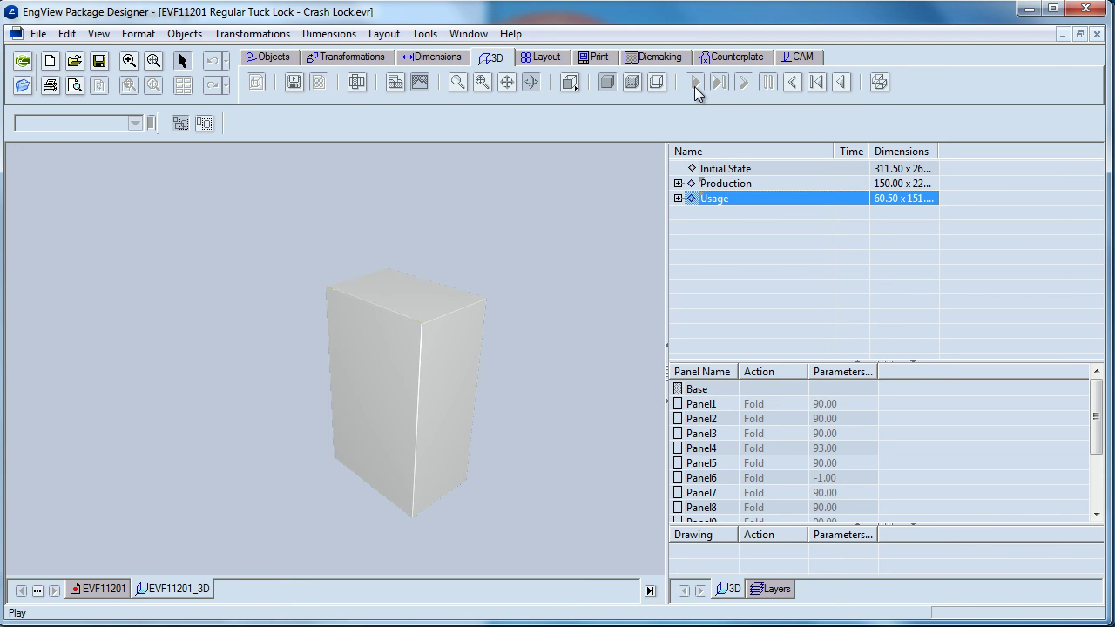
{"action": "left_click", "coordinate": [102, 588]}
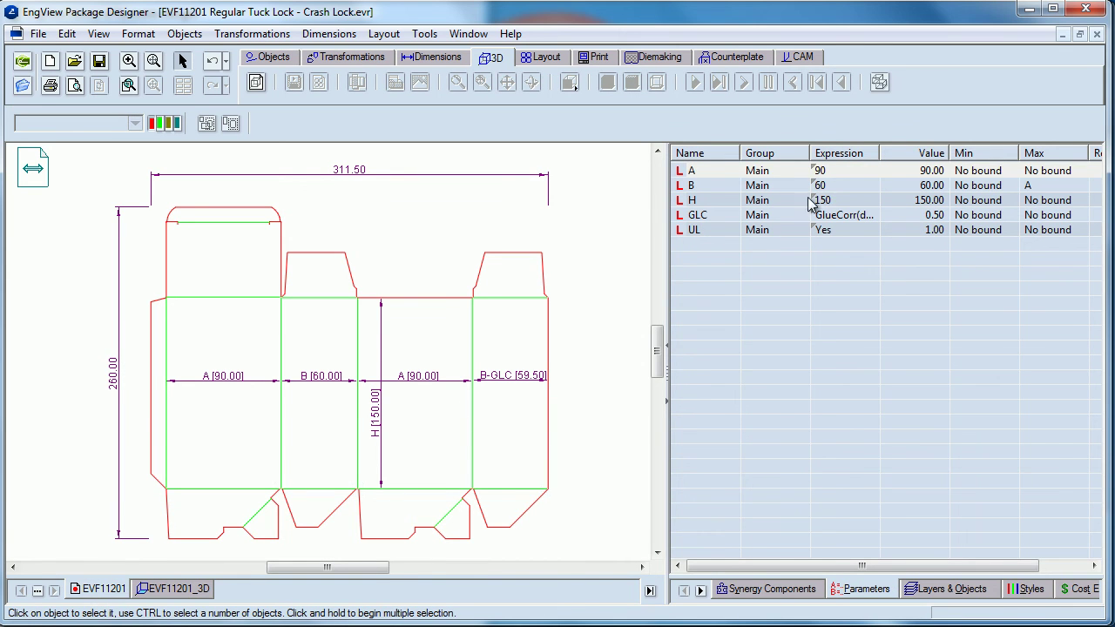
- Set parameter A to 120 and B to 70, widening the blank to 391.50, and return to 3D
{"action": "double_click", "coordinate": [841, 171]}
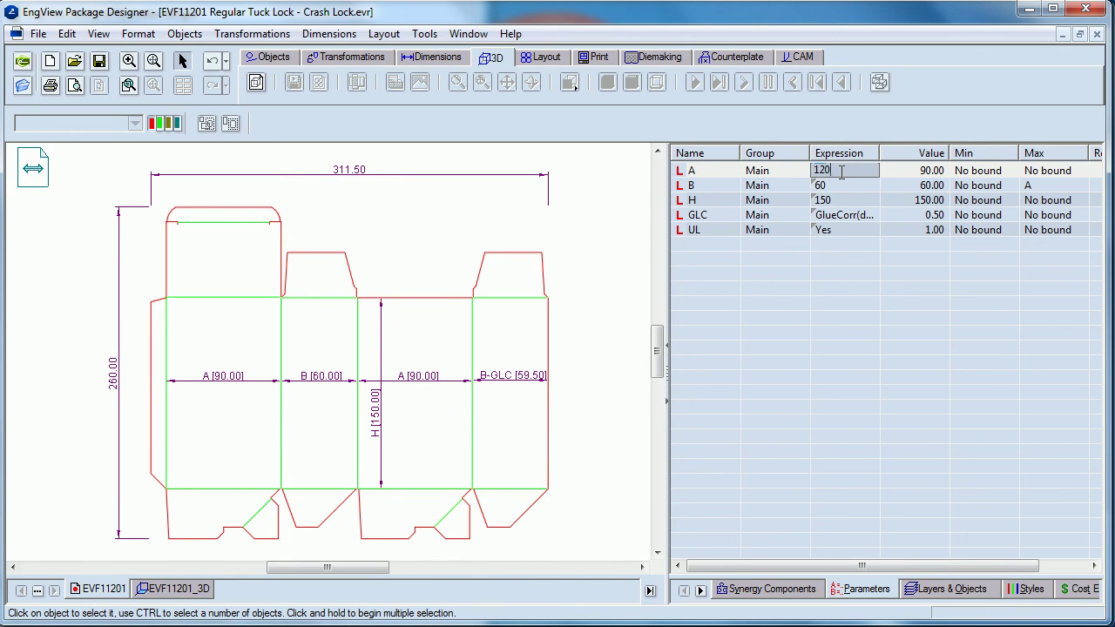
{"action": "key", "text": "Return"}
{"action": "double_click", "coordinate": [840, 185]}
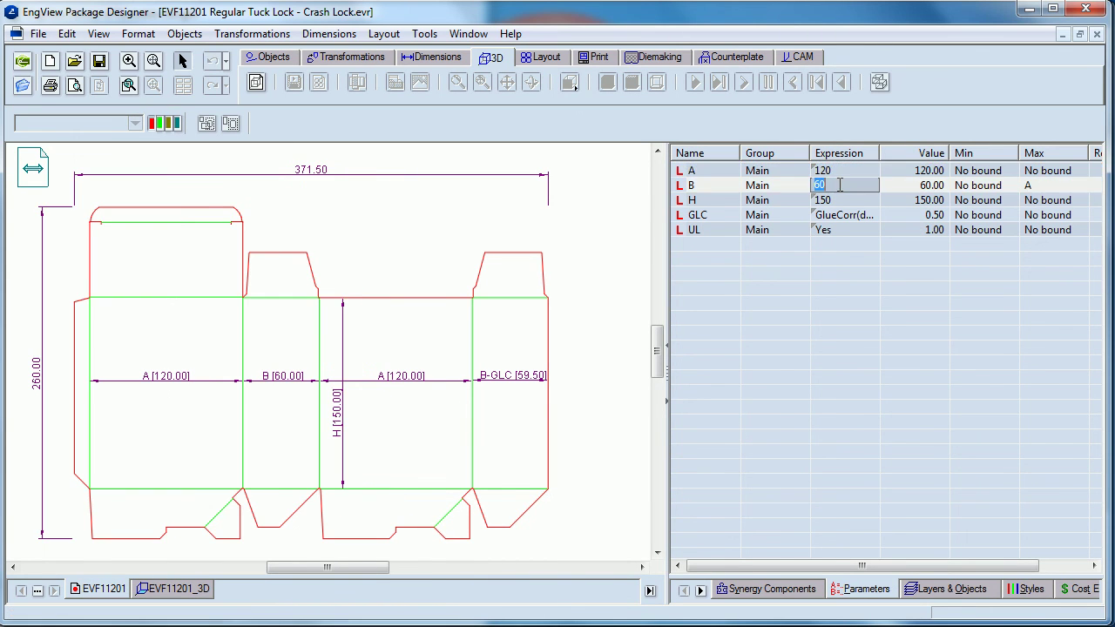
{"action": "type", "text": "70"}
{"action": "key", "text": "Return"}
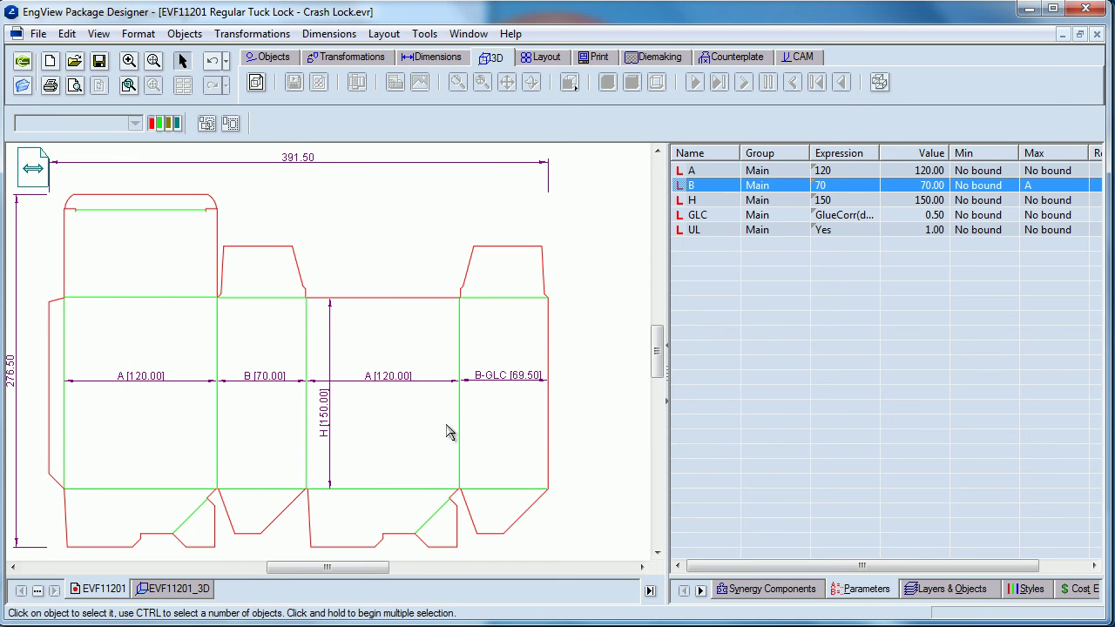
{"action": "left_click", "coordinate": [175, 589]}
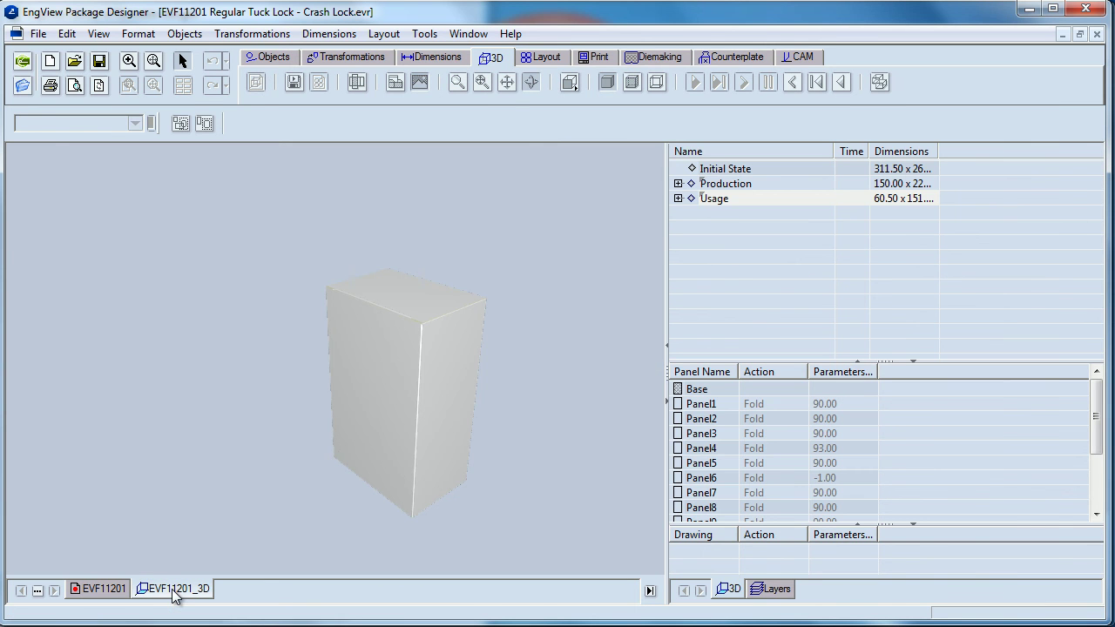
- Rebuild the 3D carton at its new dimensions and show it solid
{"action": "left_click", "coordinate": [634, 86]}
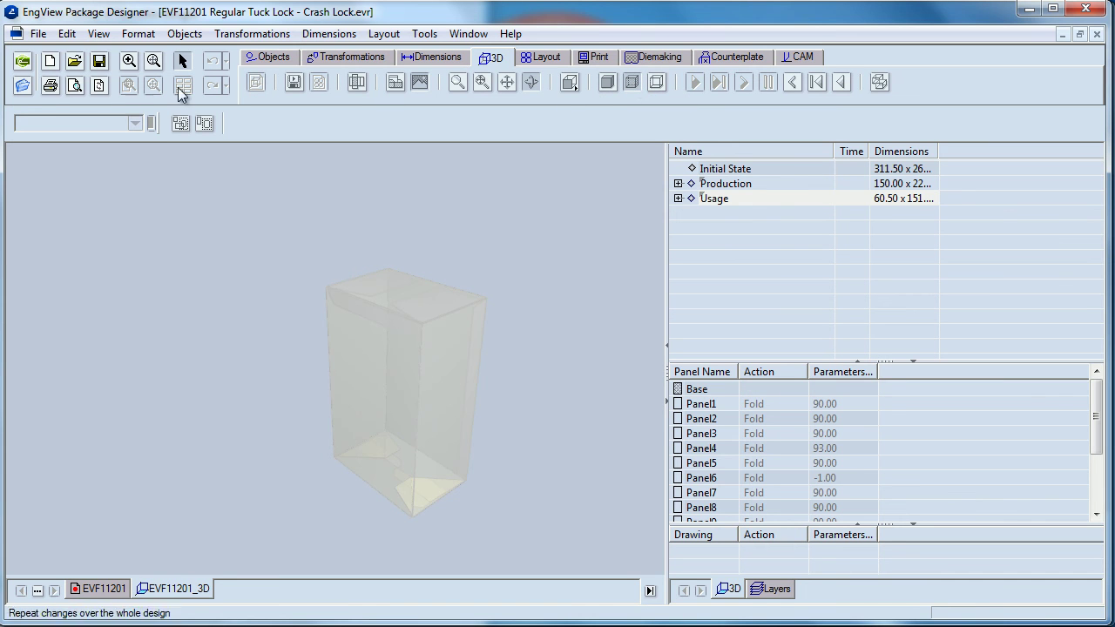
{"action": "left_click", "coordinate": [101, 88]}
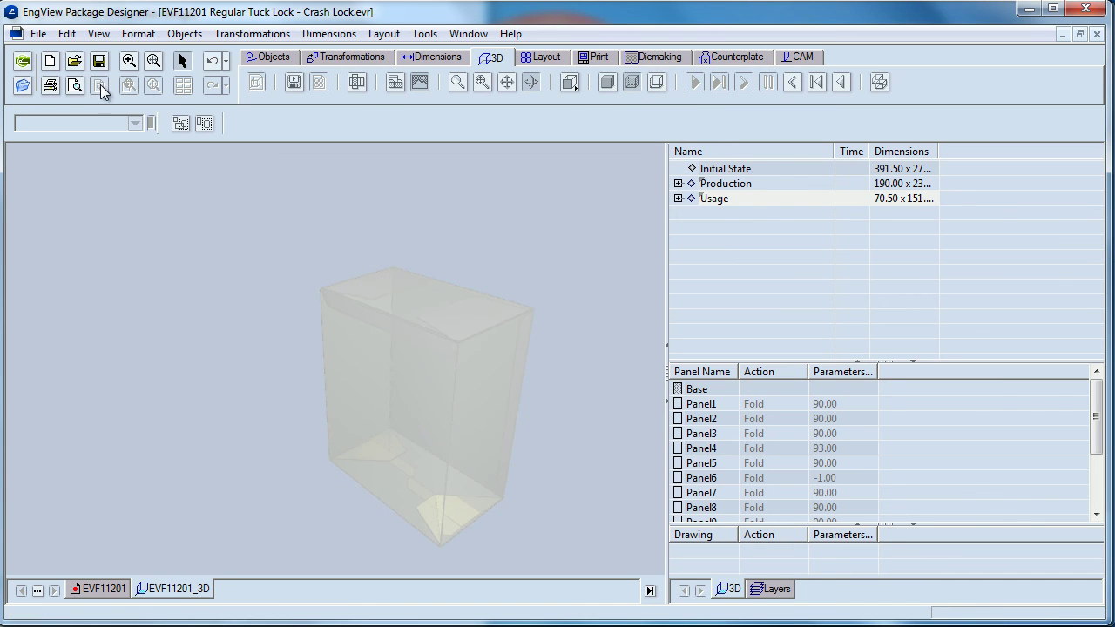
{"action": "left_click", "coordinate": [608, 83]}
- Replay the resized carton folding from its flat initial state to a closed box
{"action": "left_click", "coordinate": [728, 168]}
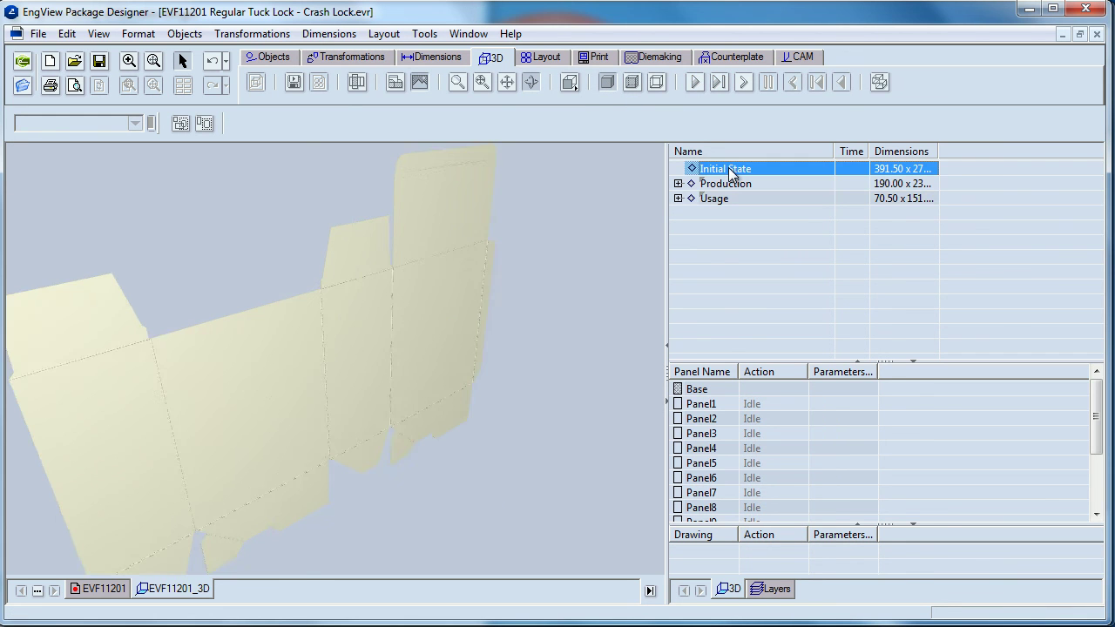
{"action": "left_click", "coordinate": [696, 83]}
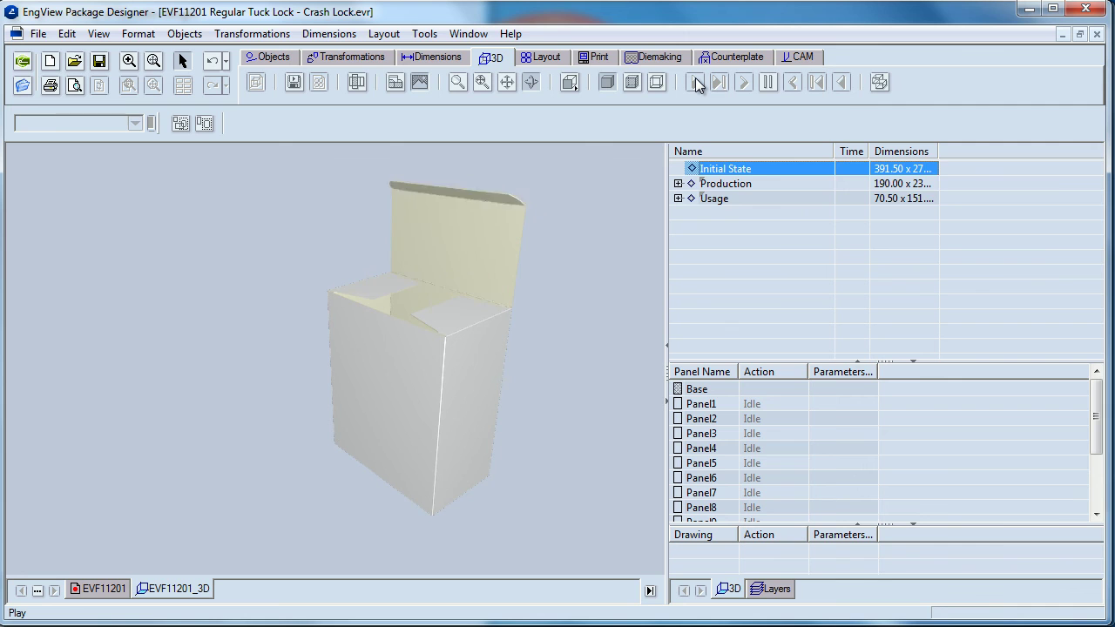
{"action": "right_click", "coordinate": [532, 182]}
{"action": "mouse_move", "coordinate": [586, 239]}
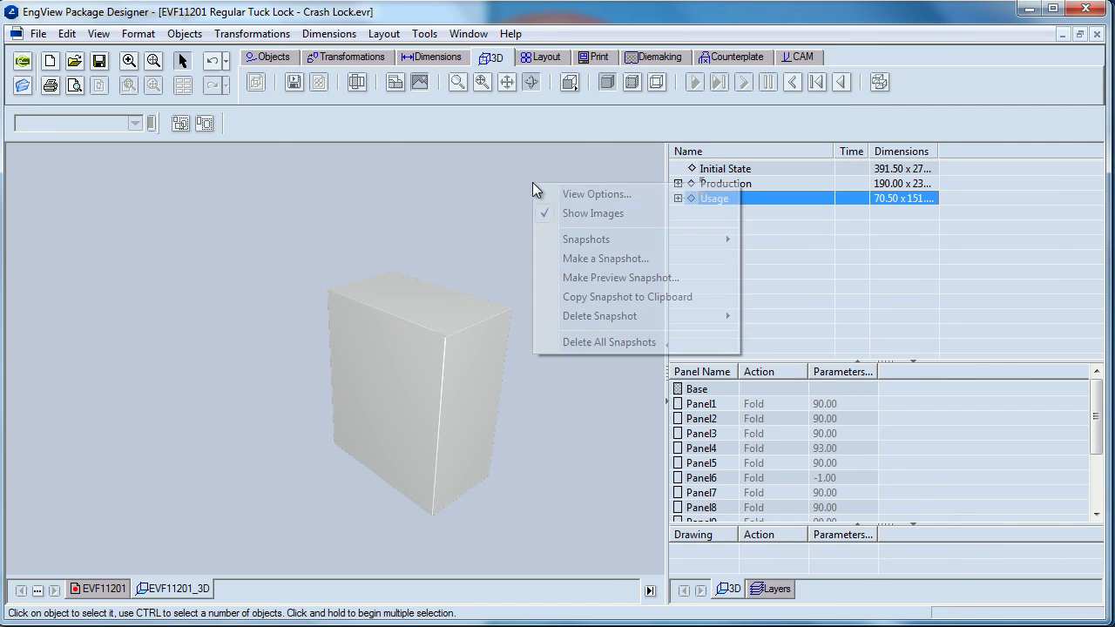